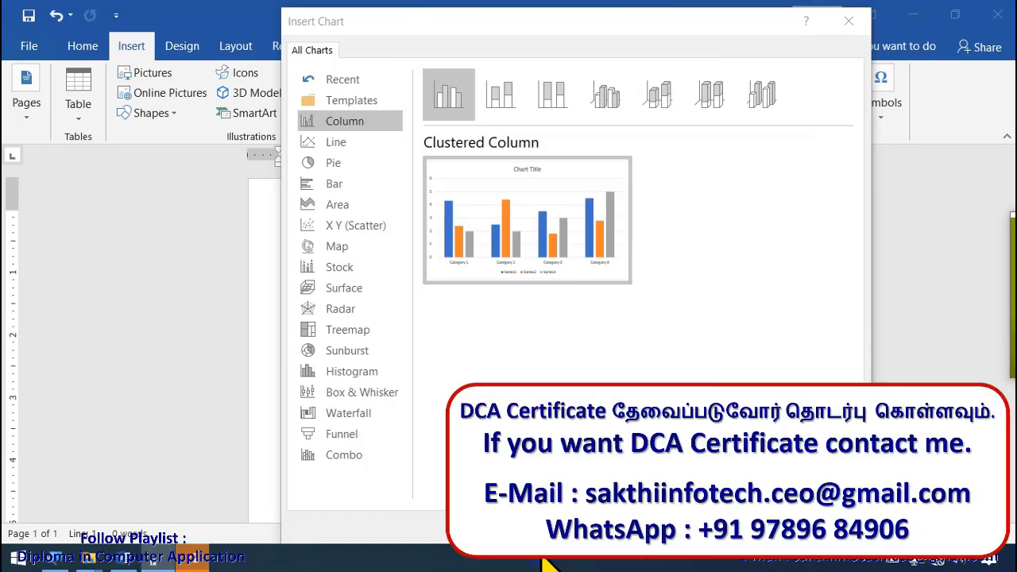
# - Insert a clustered column chart into the document and move its data sheet window away from the chart title
pyautogui.click(349, 124)
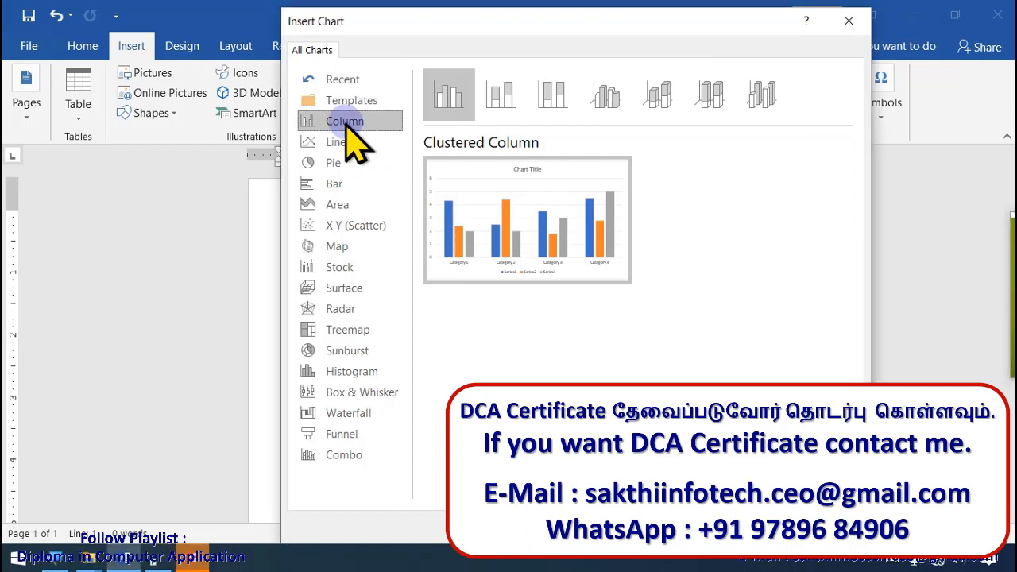
pyautogui.moveTo(486, 199)
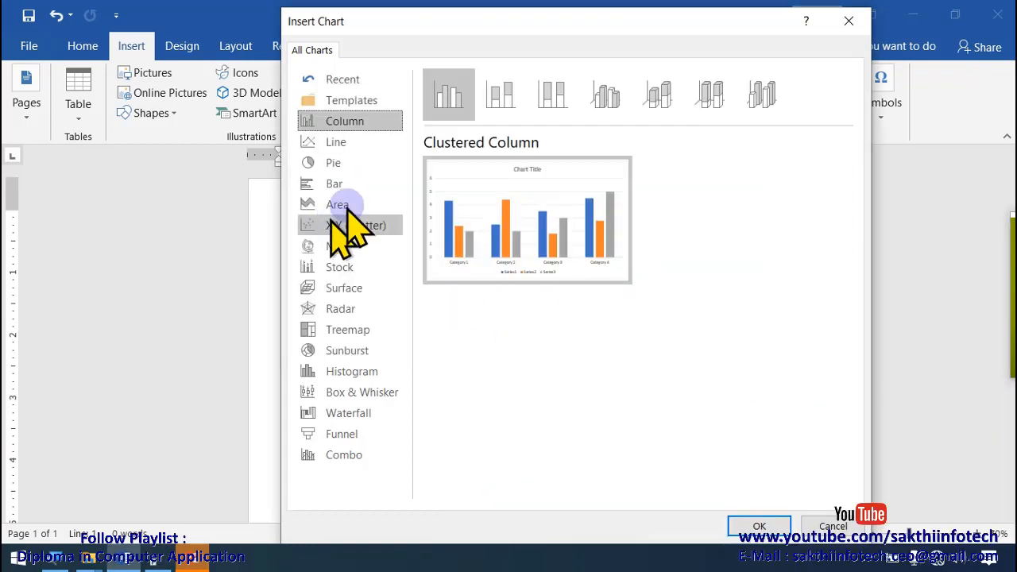
pyautogui.doubleClick(448, 96)
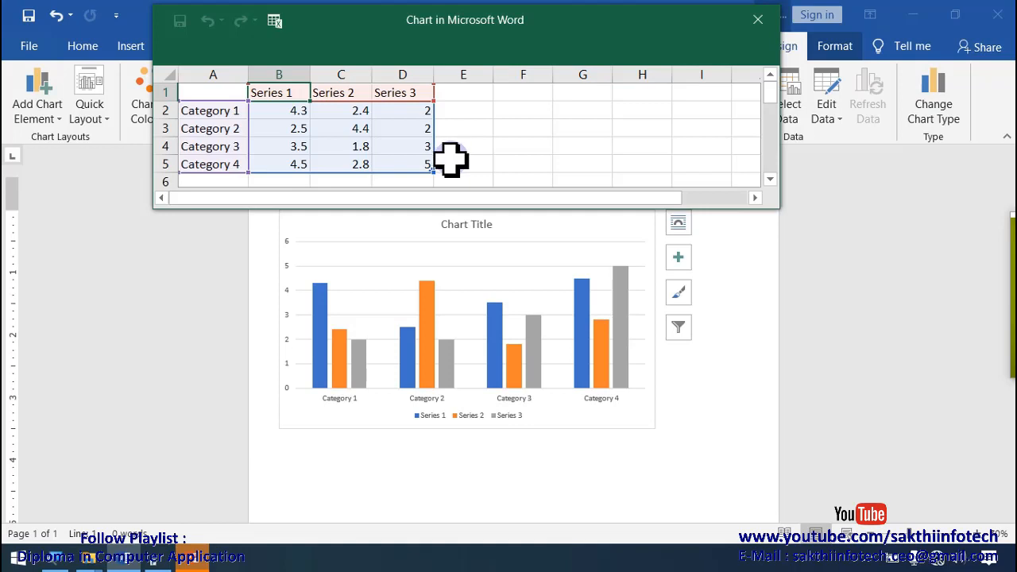
pyautogui.moveTo(474, 27); pyautogui.dragTo(650, 31)
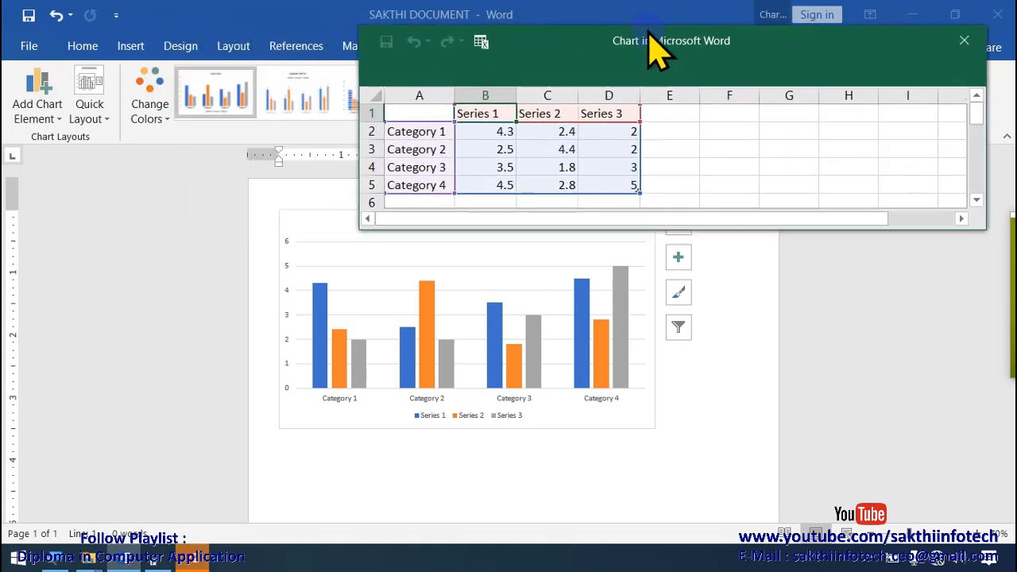
# - Examine how the columns of the enlarged chart correspond to the series and categories in its data sheet
pyautogui.click(473, 116)
pyautogui.click(357, 312)
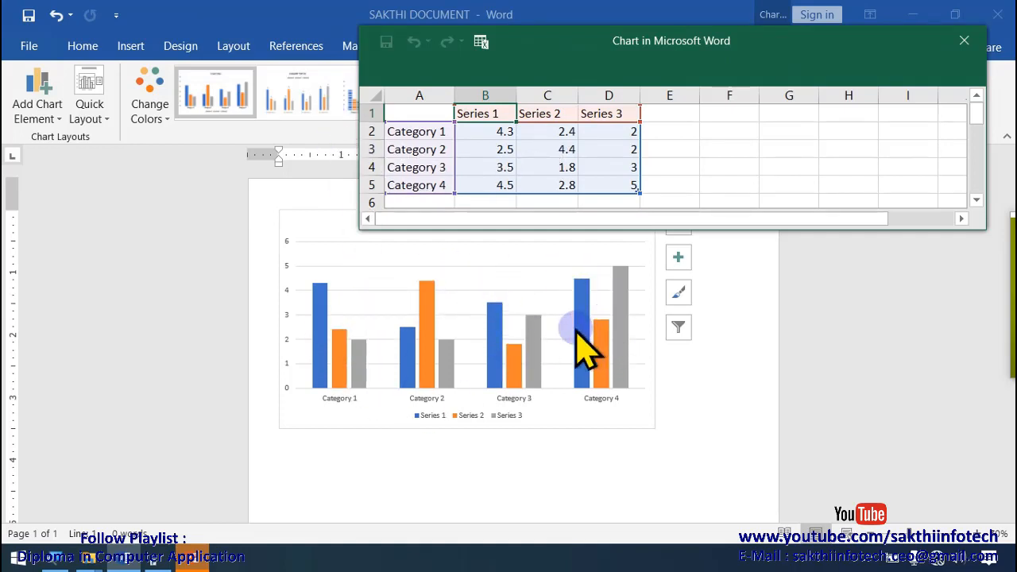
pyautogui.click(557, 454)
pyautogui.scroll(3, 559, 454)
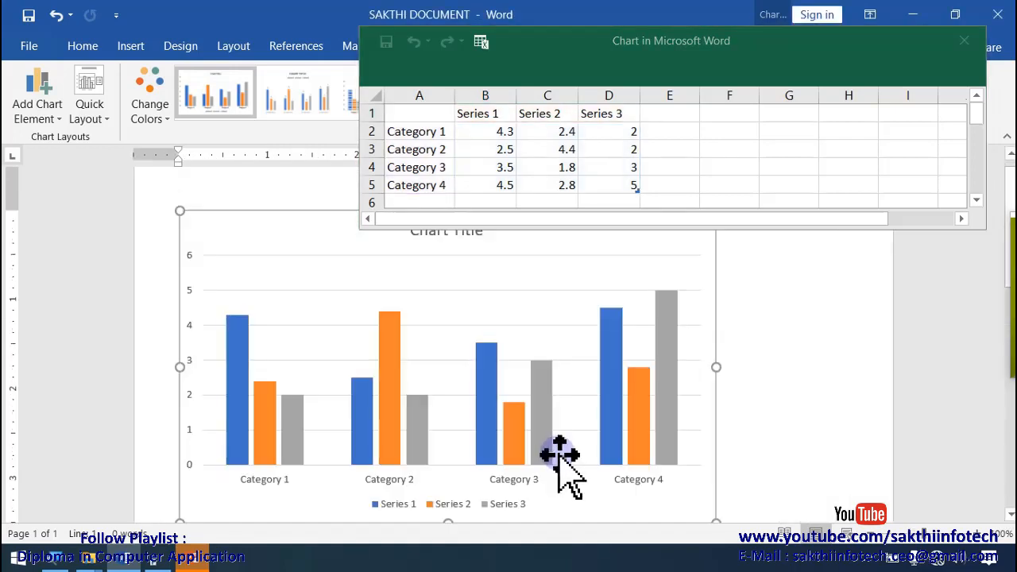
pyautogui.scroll(-2, 290, 391)
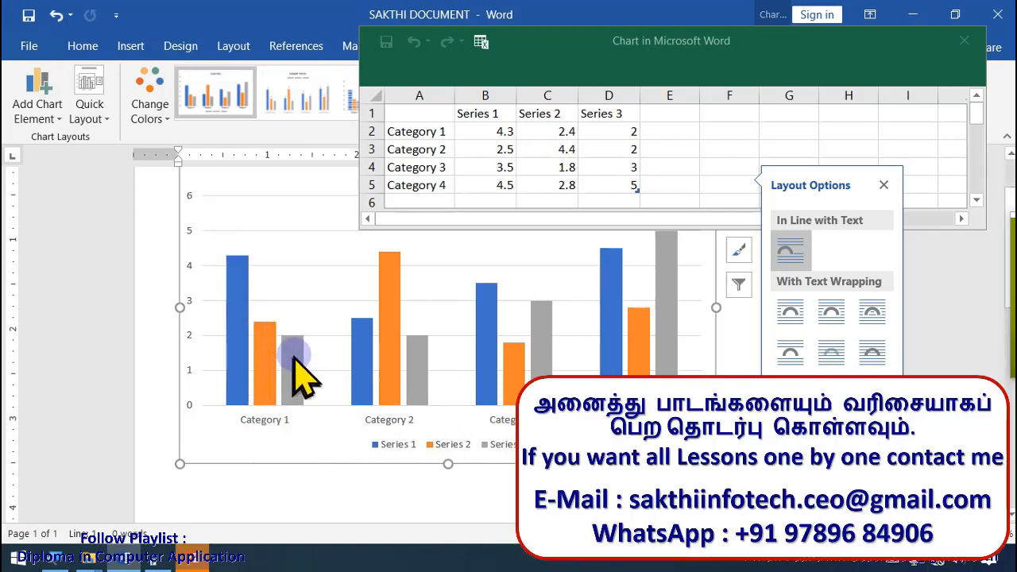
pyautogui.moveTo(294, 359)
pyautogui.moveTo(237, 294)
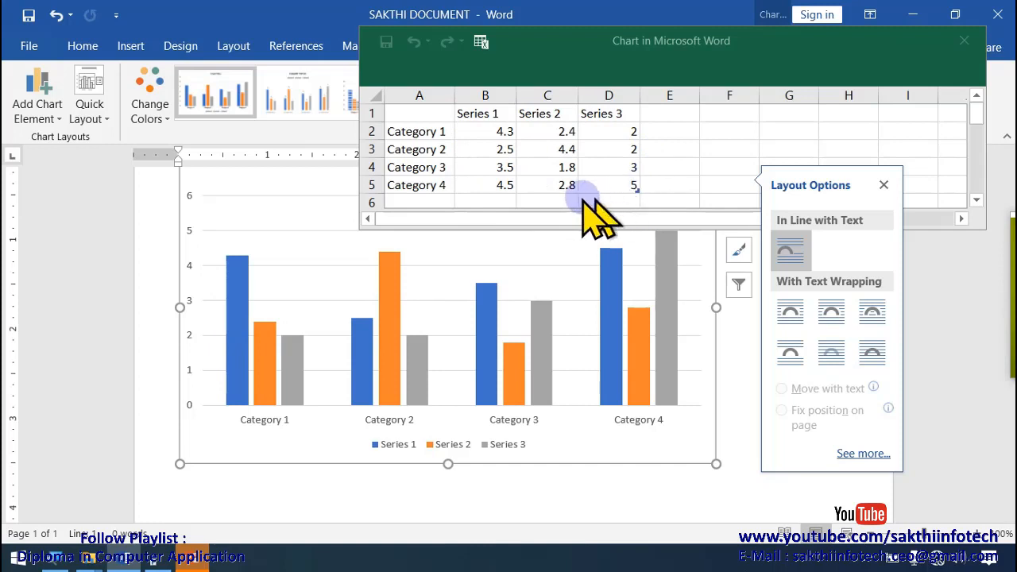
pyautogui.click(884, 185)
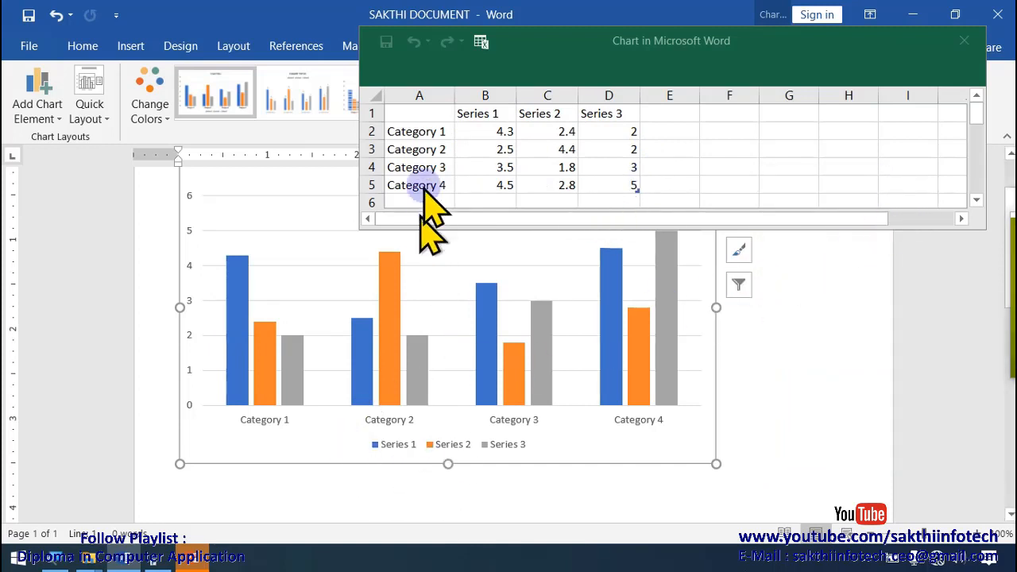
# - Replace the four category labels in cells A2 to A5 of the chart data with the students' names
pyautogui.click(434, 132)
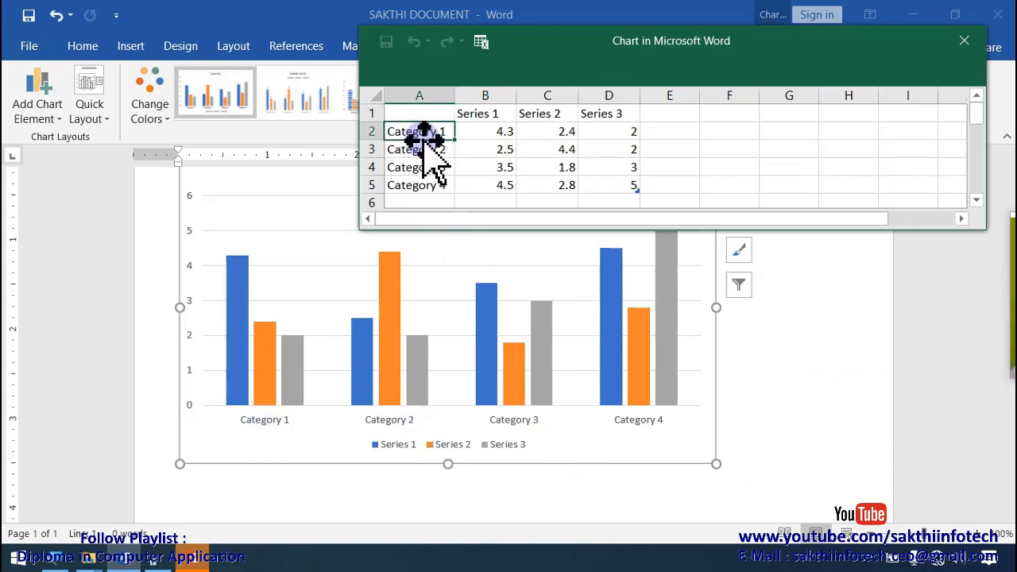
pyautogui.write('RAJA')
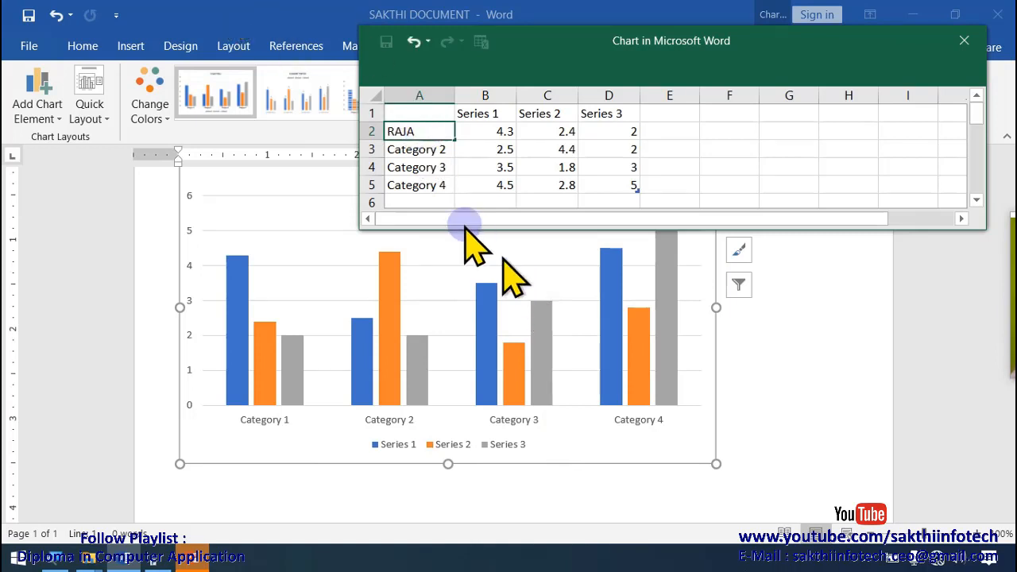
pyautogui.click(434, 151)
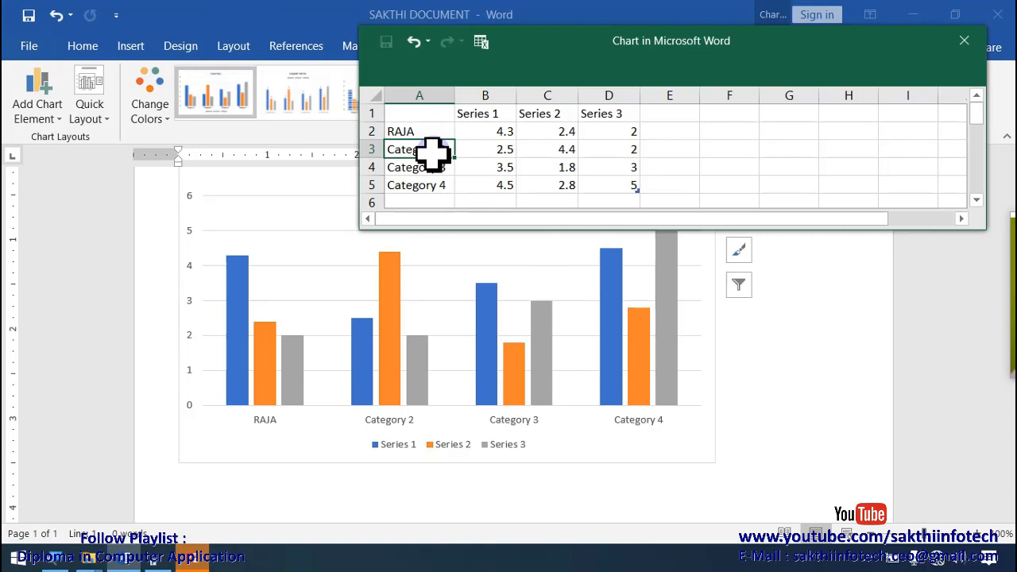
pyautogui.write('MOHAN')
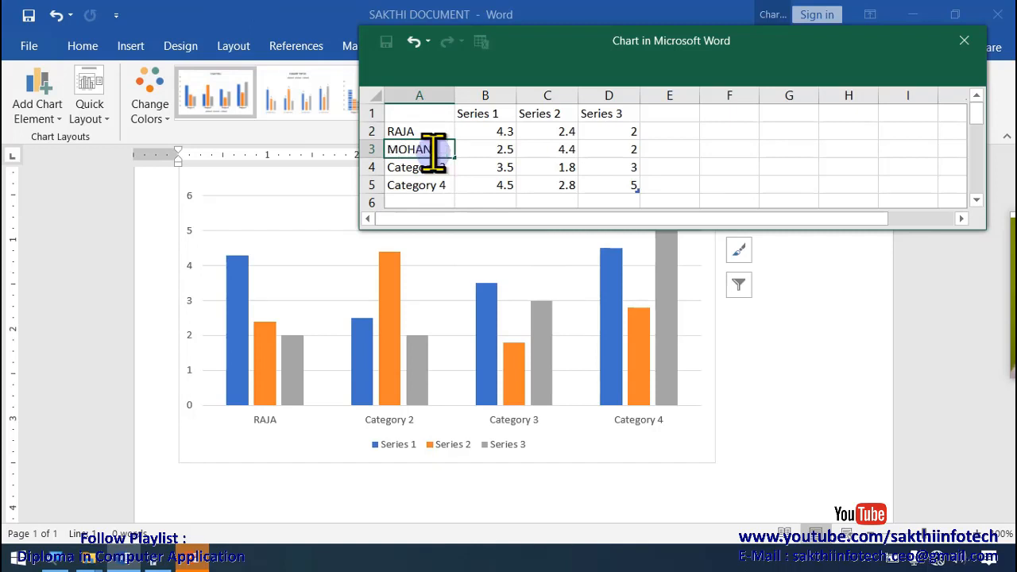
pyautogui.click(444, 166)
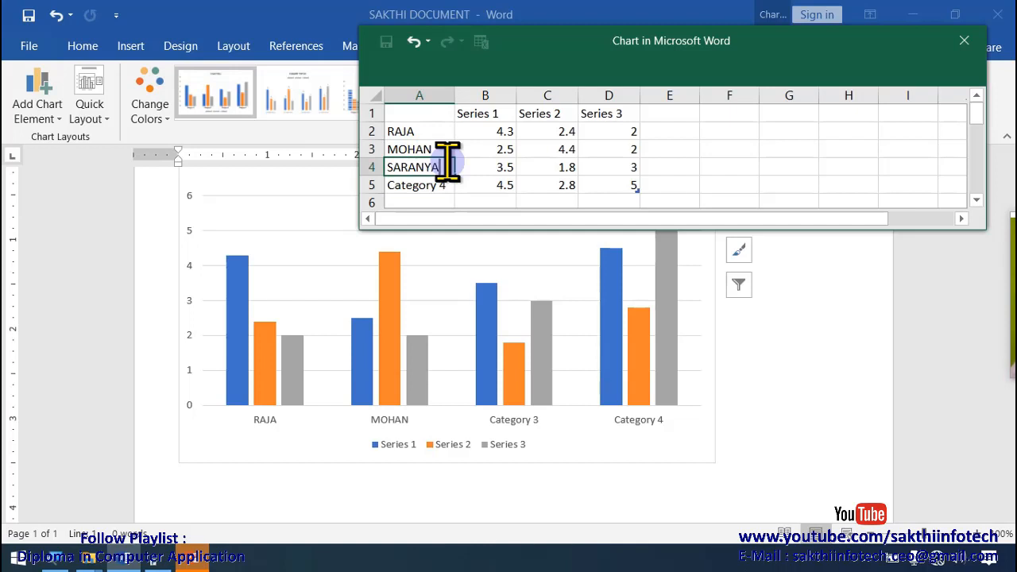
pyautogui.click(440, 188)
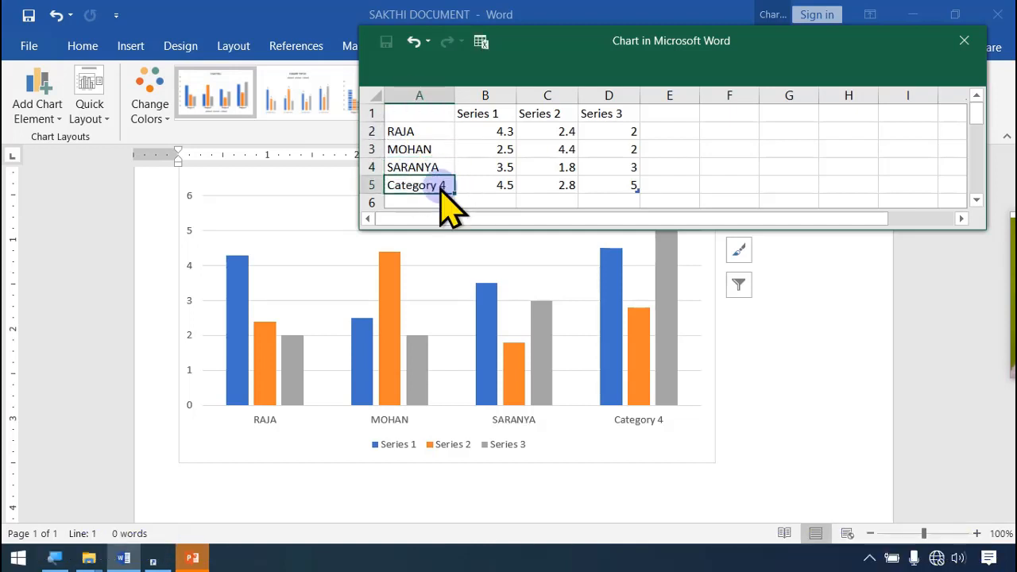
pyautogui.write('VINOTH')
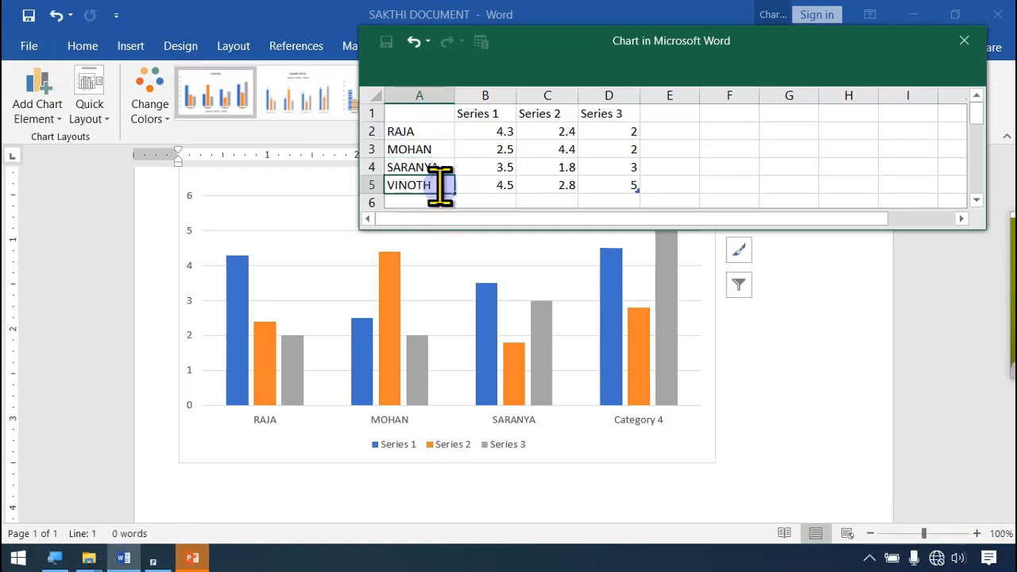
pyautogui.click(466, 151)
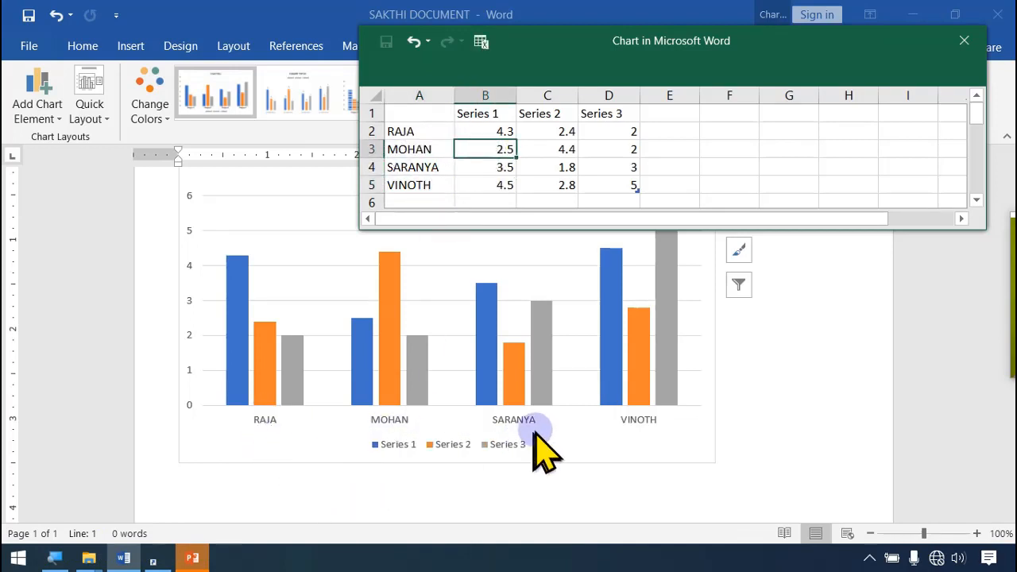
# - Rename the three series headers in cells B1 to D1 as TAM, ENG and MAT
pyautogui.scroll(1, 541, 449)
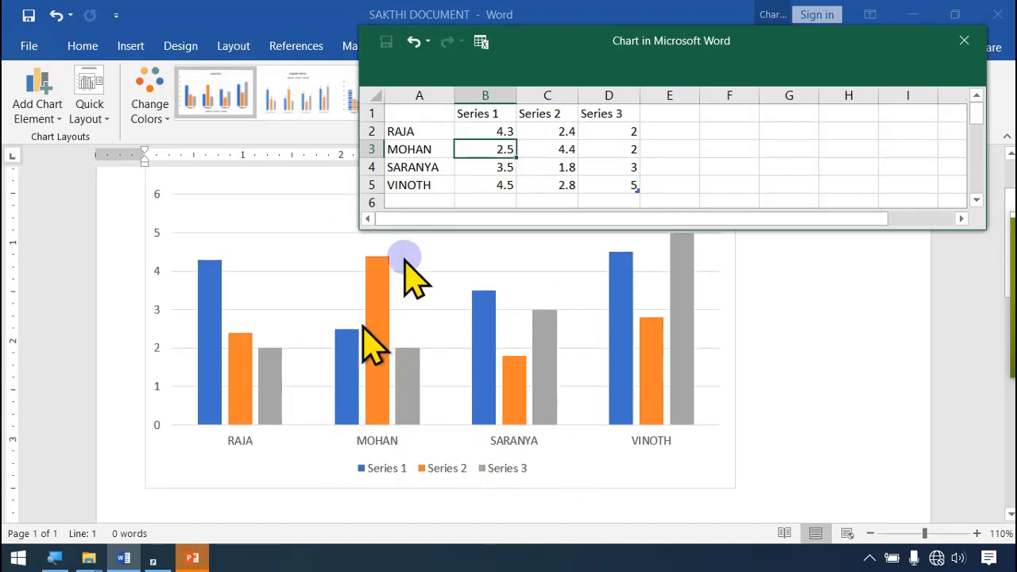
pyautogui.click(495, 111)
pyautogui.scroll(2, 461, 417)
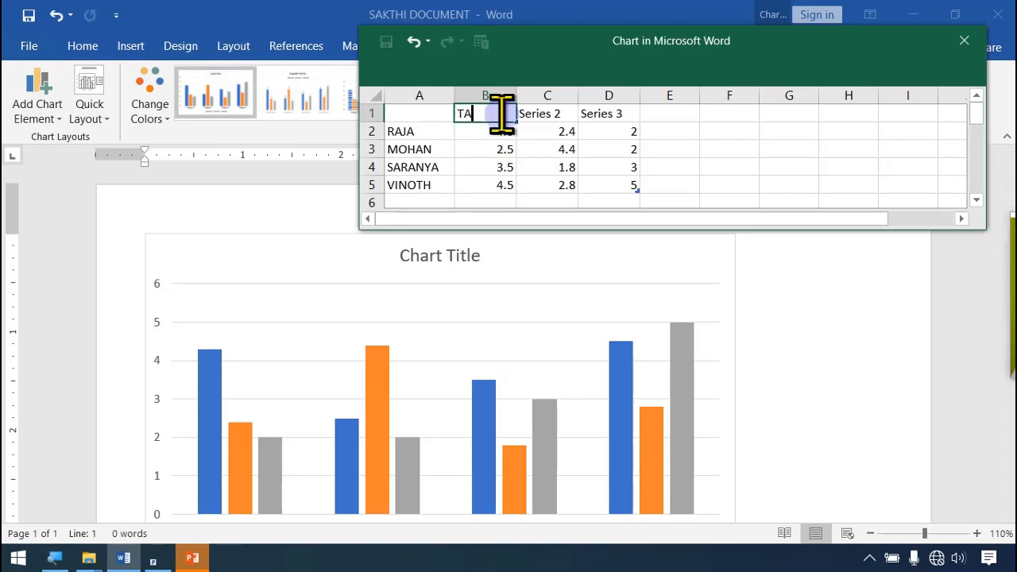
pyautogui.write('TAM')
pyautogui.click(540, 114)
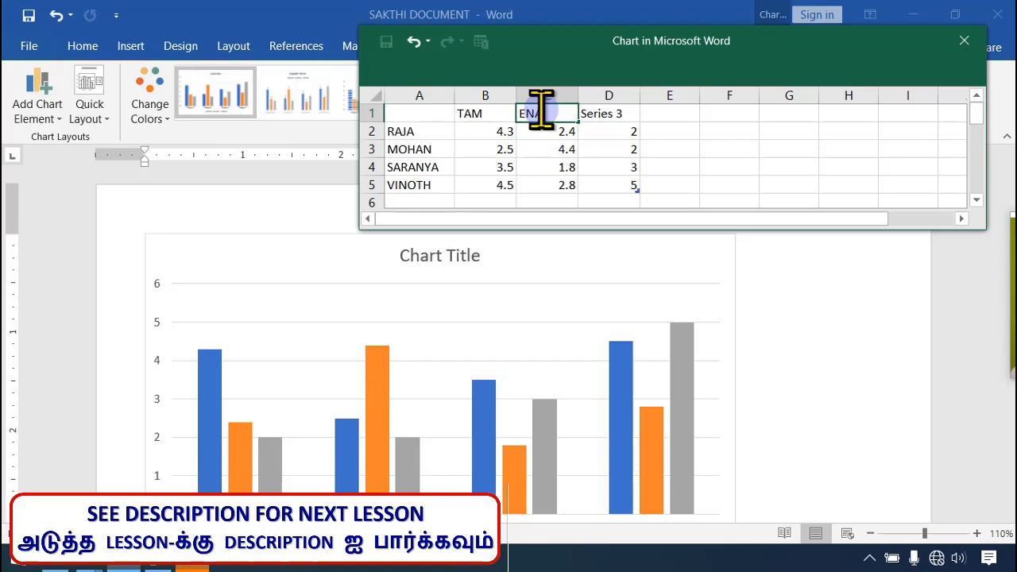
pyautogui.click(612, 113)
pyautogui.doubleClick(618, 113)
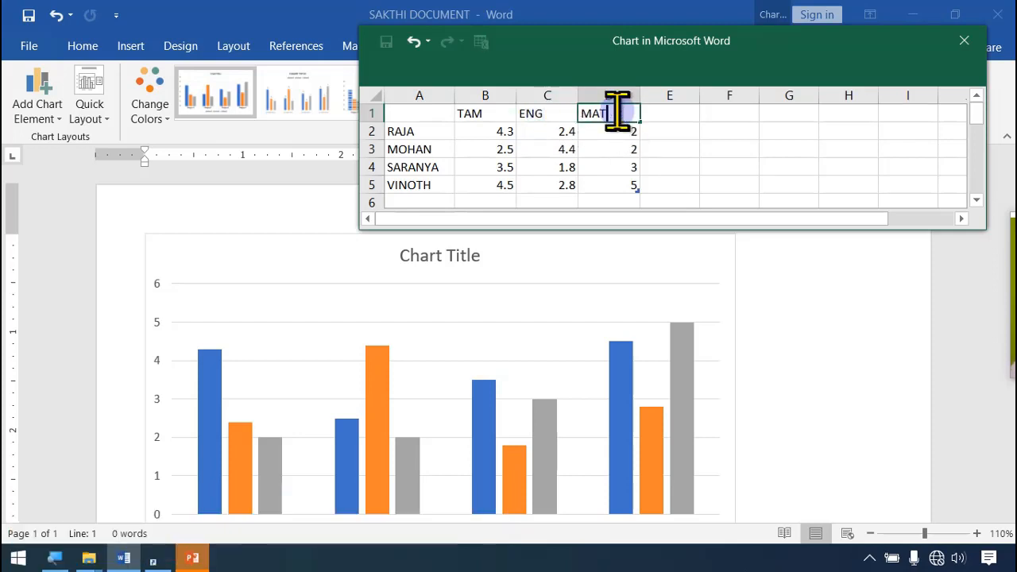
pyautogui.click(668, 150)
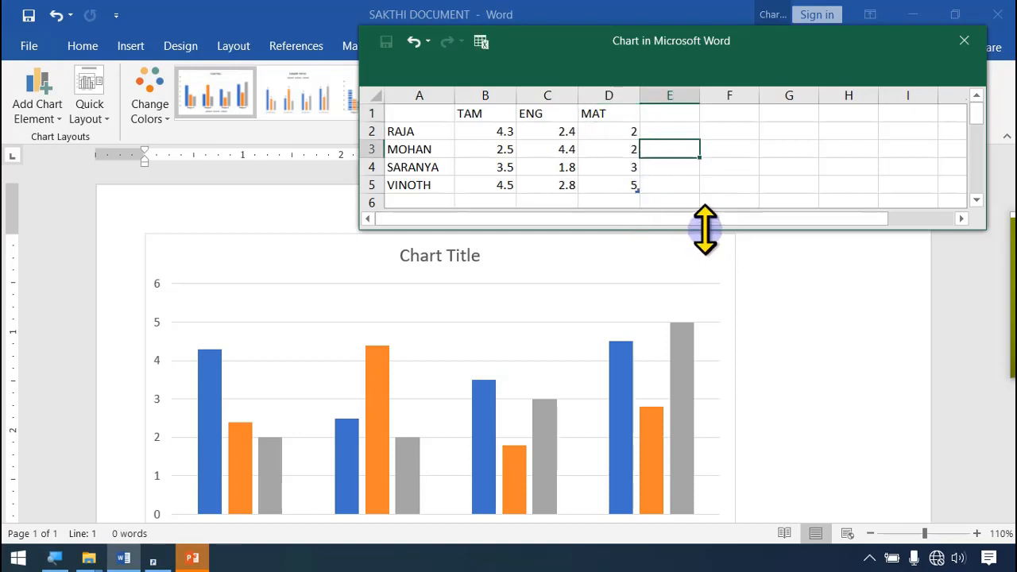
# - Enlarge the data sheet window and extend the chart's data range by two columns, through column F
pyautogui.moveTo(704, 230); pyautogui.dragTo(706, 407)
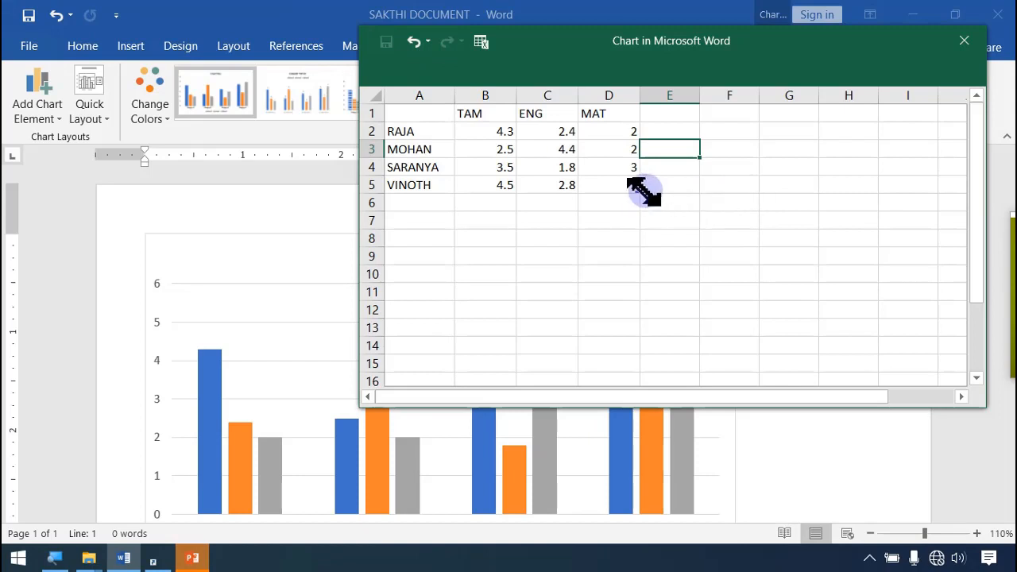
pyautogui.moveTo(641, 193); pyautogui.dragTo(755, 195)
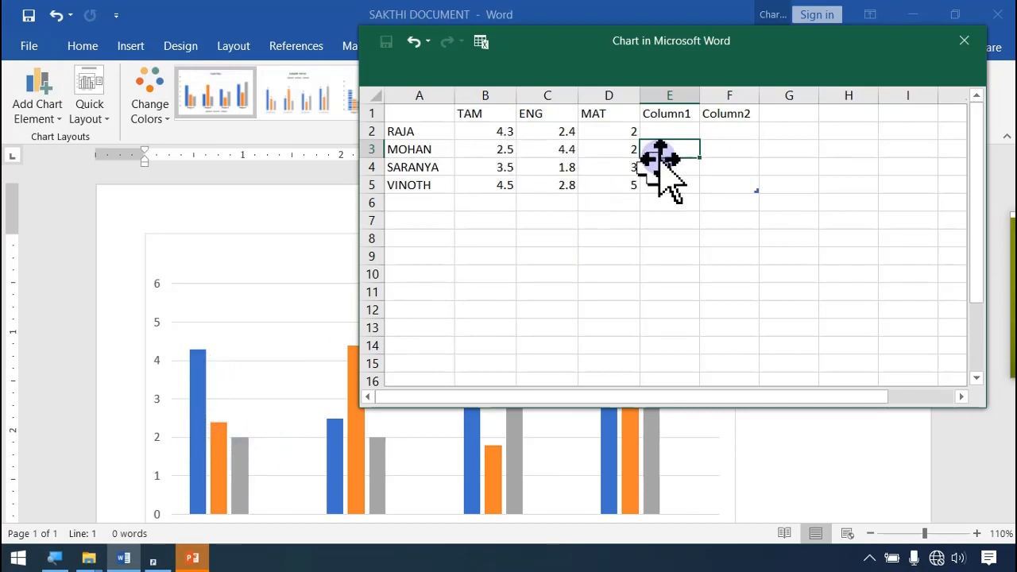
pyautogui.click(670, 119)
pyautogui.click(750, 118)
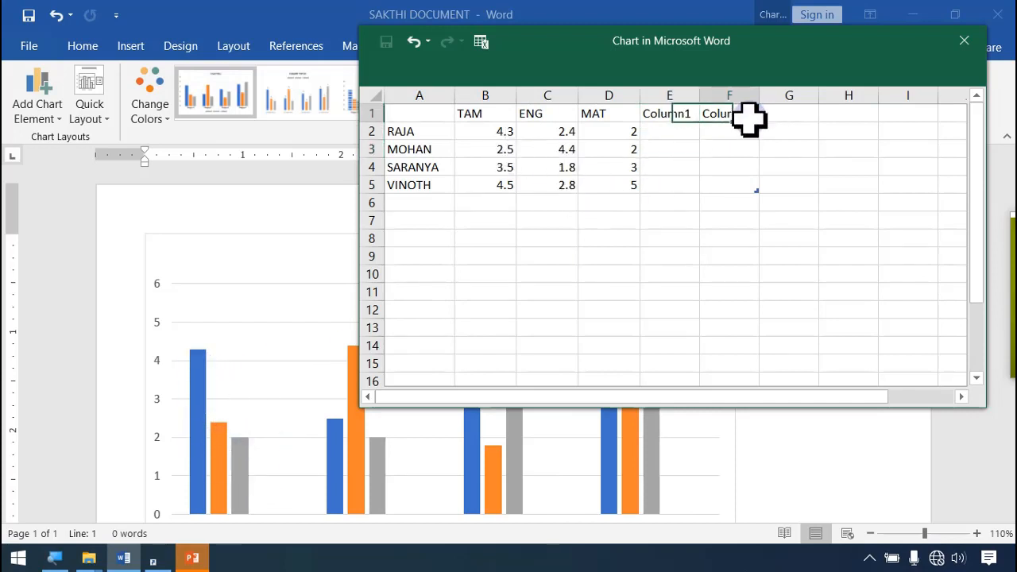
# - Name the two added series SCI in cell E1 and SS in cell F1
pyautogui.click(668, 116)
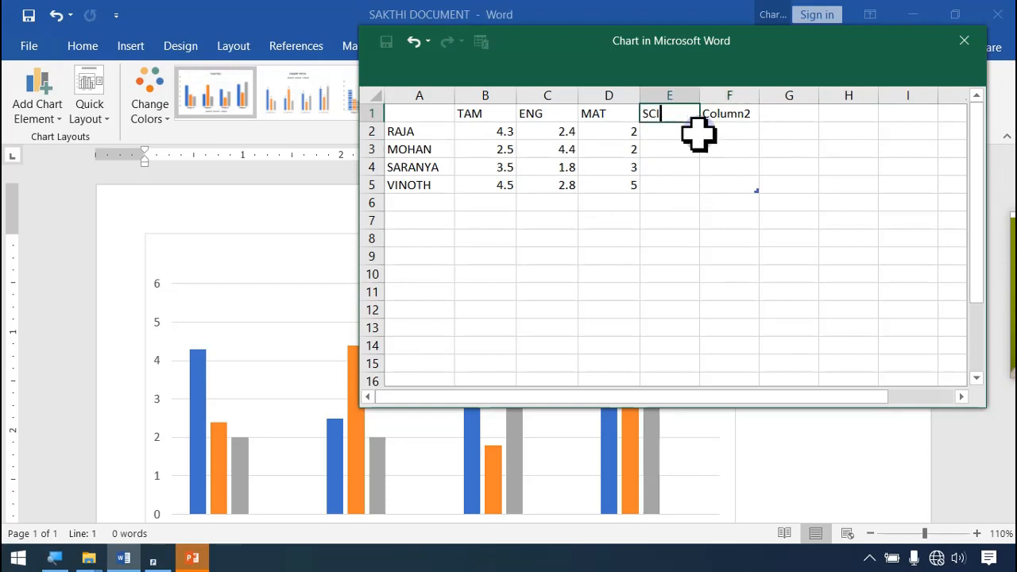
pyautogui.write('SCI')
pyautogui.press('Tab')
pyautogui.write('S')
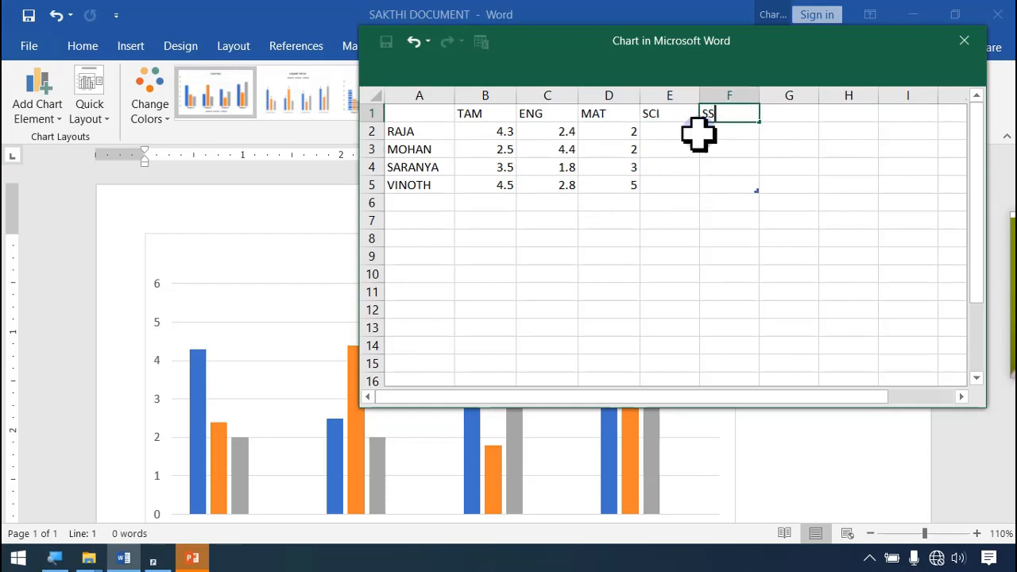
pyautogui.click(630, 309)
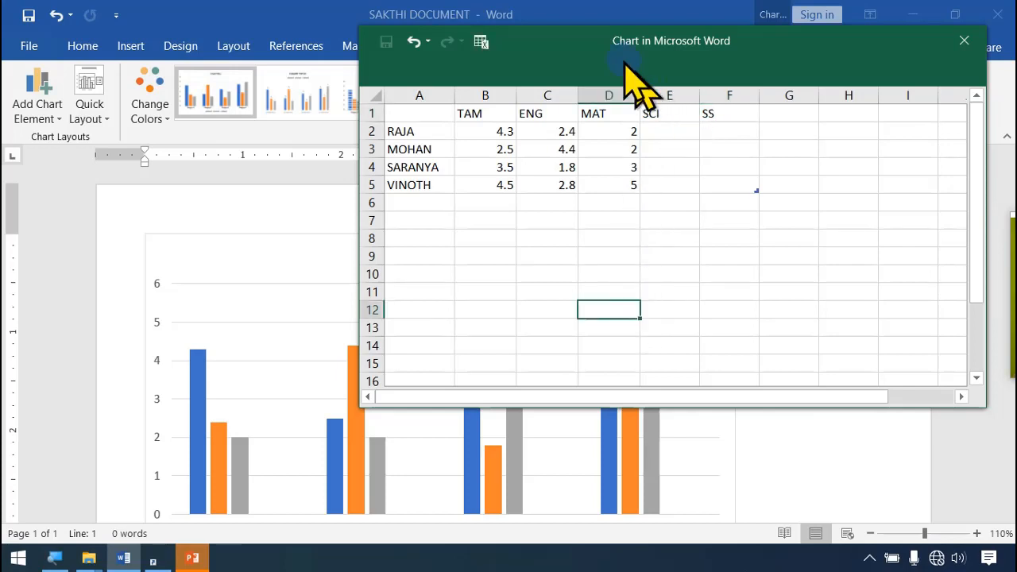
# - Move the data sheet window aside to uncover more of the chart and its legend
pyautogui.moveTo(618, 40); pyautogui.dragTo(763, 36)
pyautogui.scroll(-5, 295, 409)
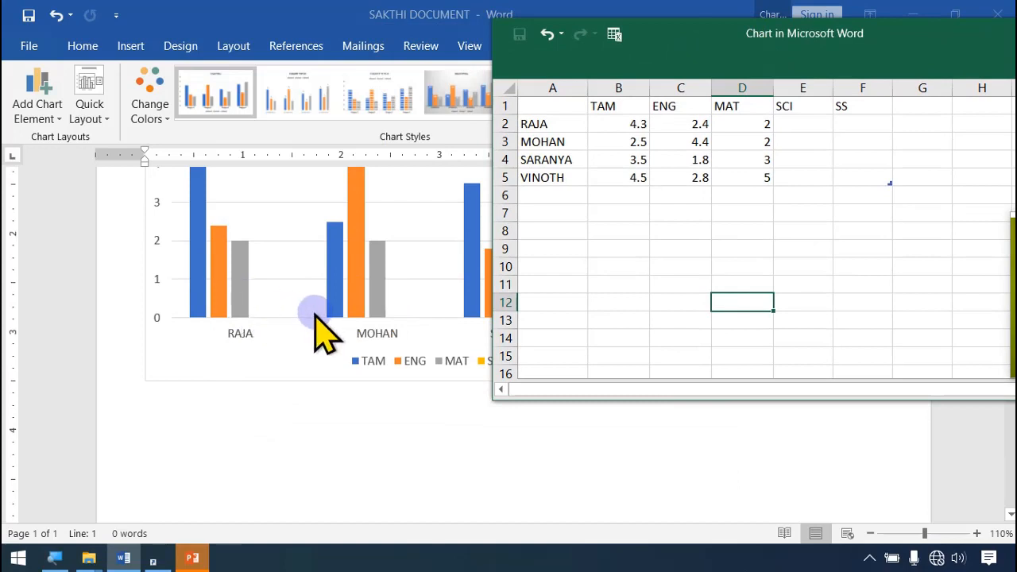
pyautogui.scroll(2, 325, 329)
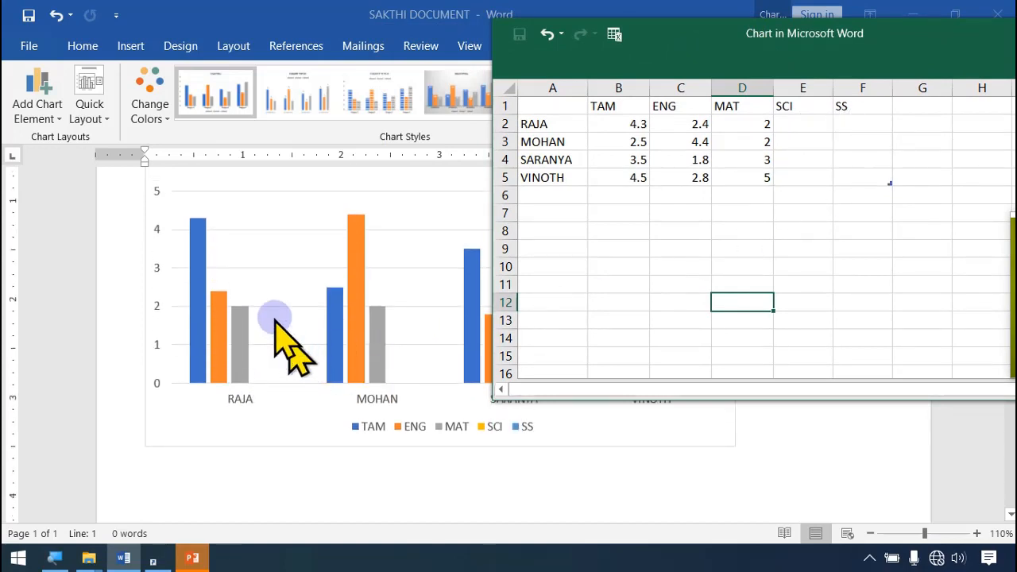
# - Enter the first student's marks in row 2: TAM 56, ENG 67, MAT 86, SCI 45 and SS 35
pyautogui.click(636, 125)
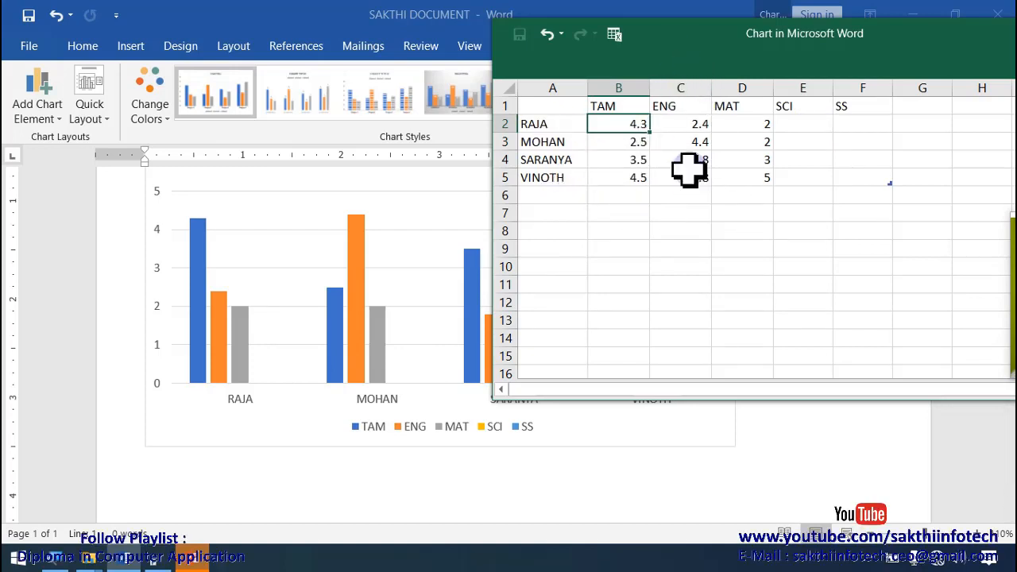
pyautogui.press('Tab')
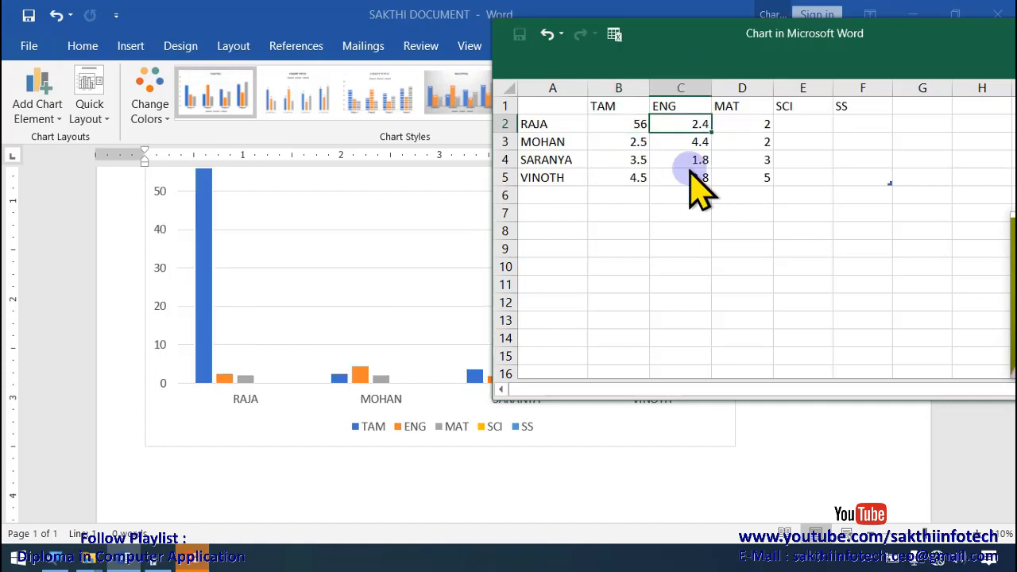
pyautogui.write('67')
pyautogui.press('Tab')
pyautogui.write('86')
pyautogui.press('Tab')
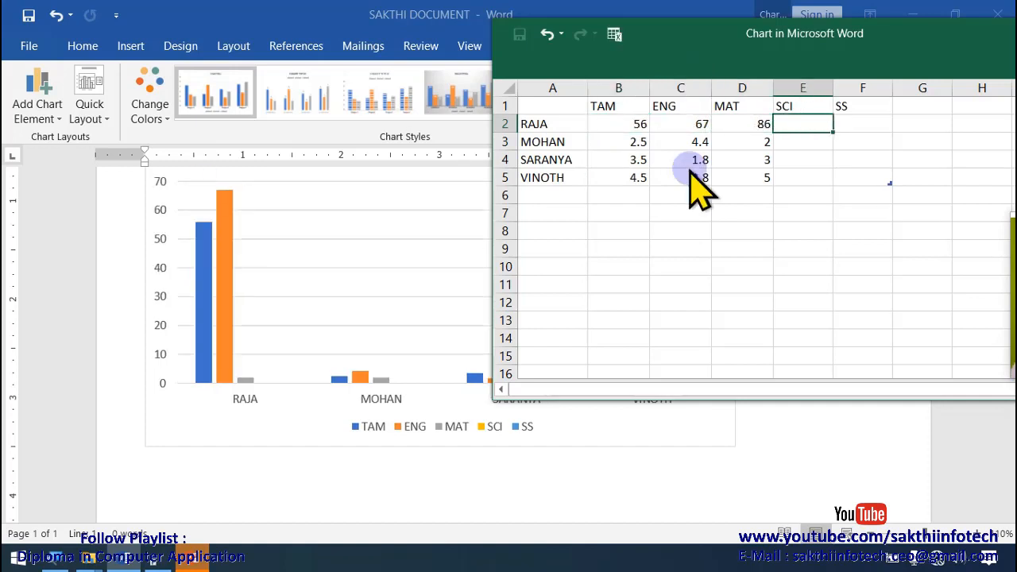
pyautogui.write('45')
pyautogui.press('Tab')
pyautogui.write('3')
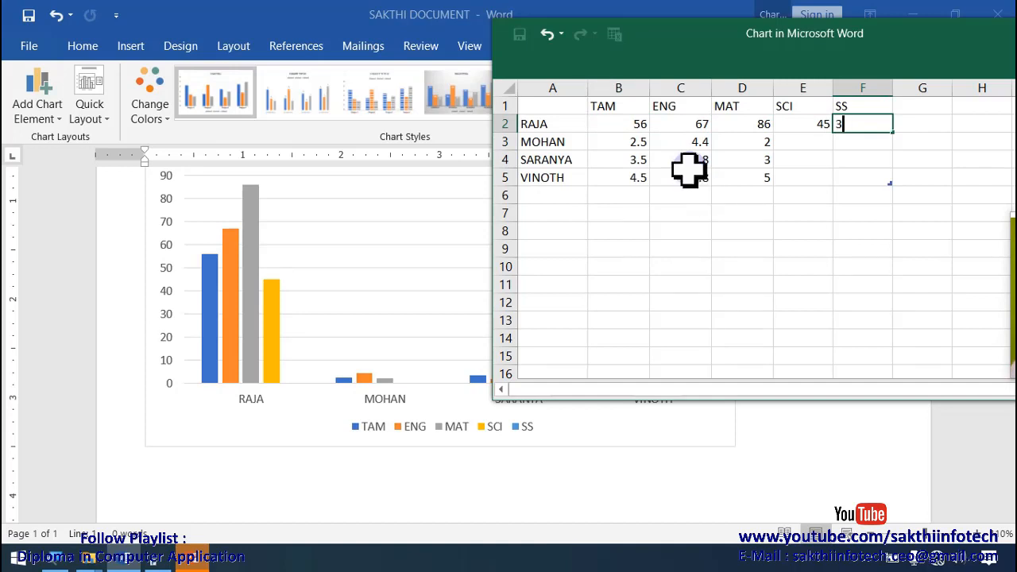
pyautogui.write('5')
pyautogui.press('Return')
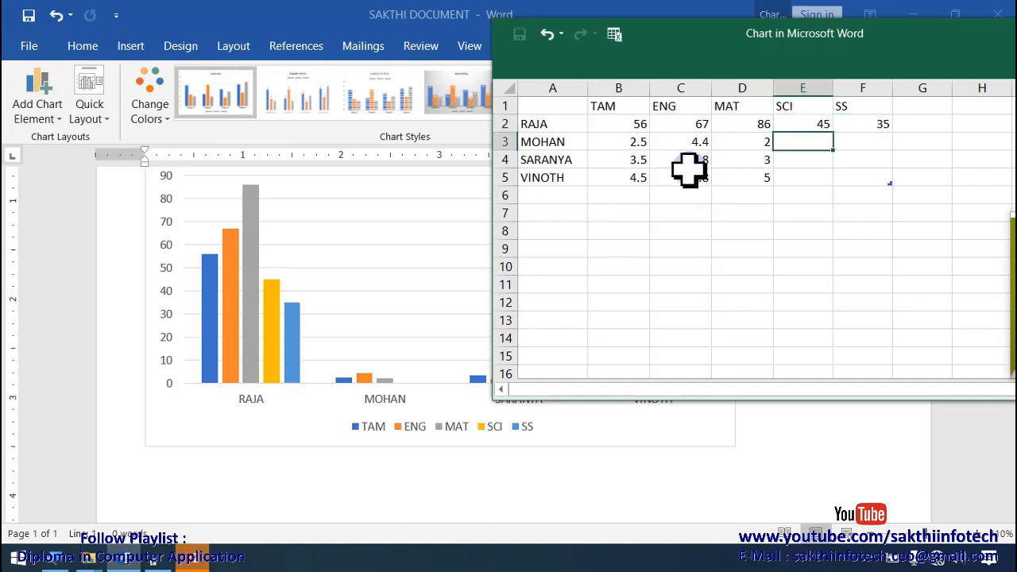
# - Enter the second student's marks in row 3: TAM 56, ENG 78, MAT 97, SCI 45 and SS 77
pyautogui.write('56')
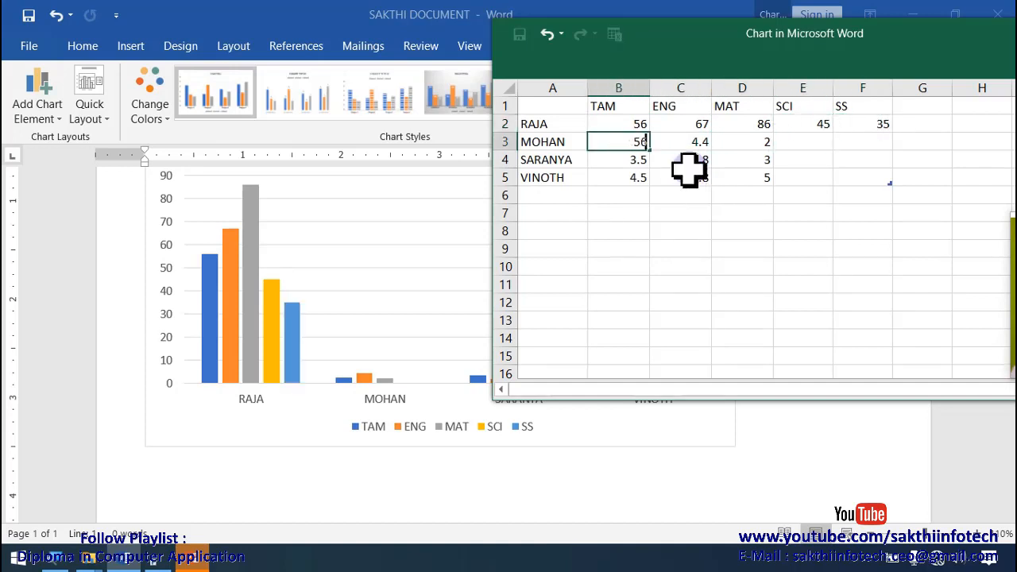
pyautogui.press('Tab')
pyautogui.write('78')
pyautogui.press('Tab')
pyautogui.write('97')
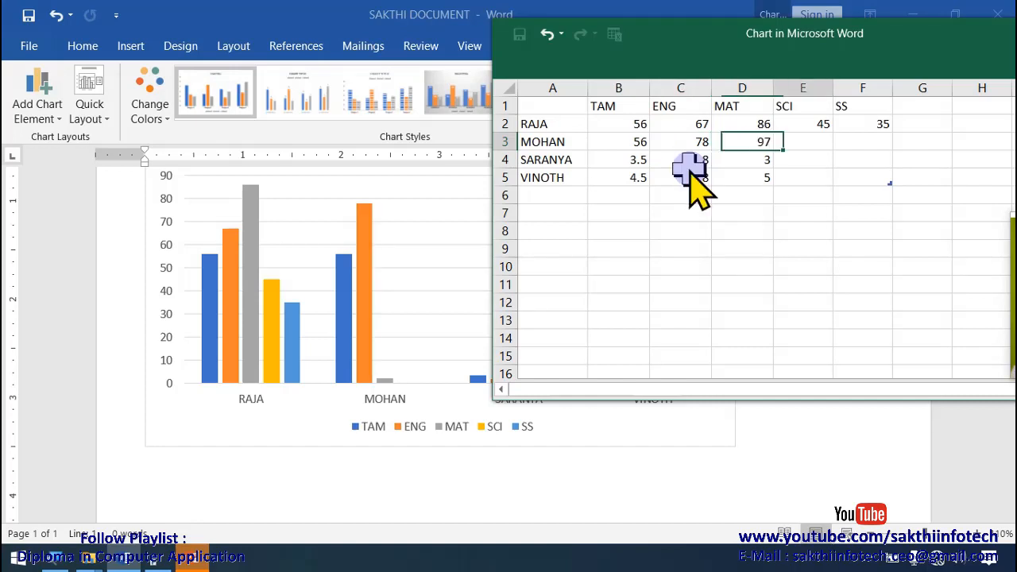
pyautogui.press('Tab')
pyautogui.write('4')
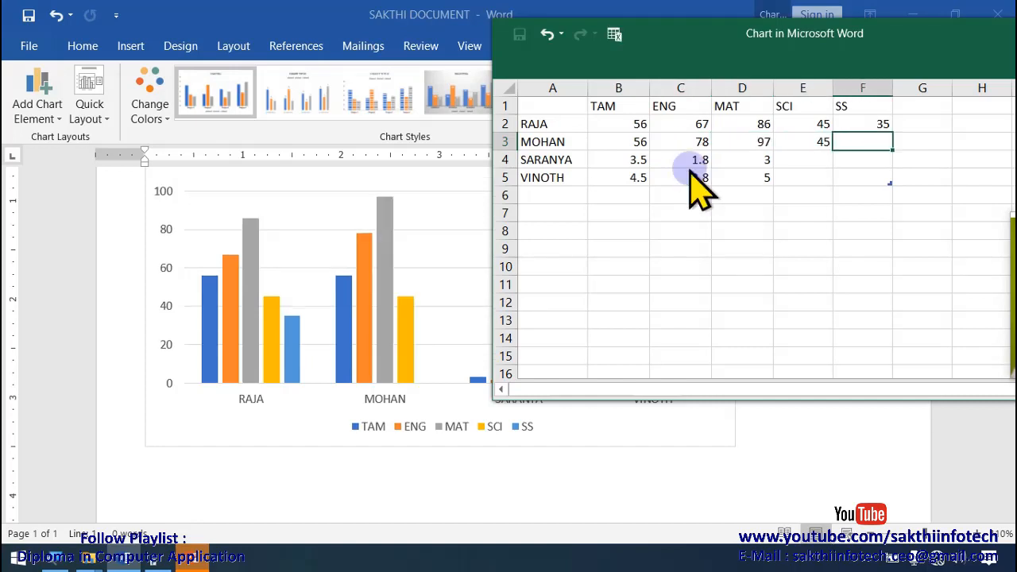
pyautogui.press('Return')
# - Enter the third student's marks in row 4: TAM 56, ENG 78, MAT 76, SCI 89 and SS 99
pyautogui.press('Left')
pyautogui.press('Left')
pyautogui.press('Left')
pyautogui.press('Left')
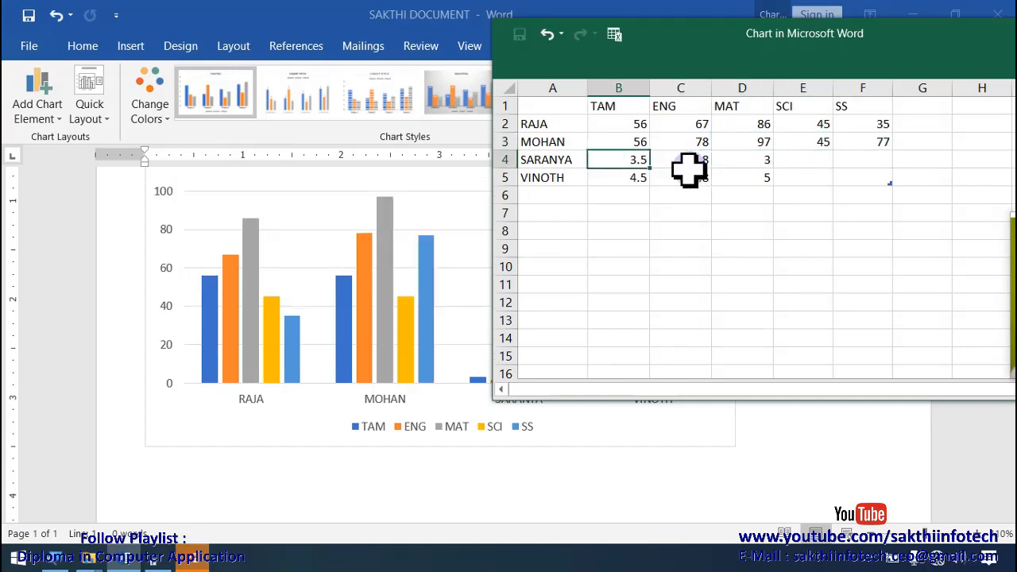
pyautogui.write('56')
pyautogui.click(688, 167)
pyautogui.write('78')
pyautogui.press('Tab')
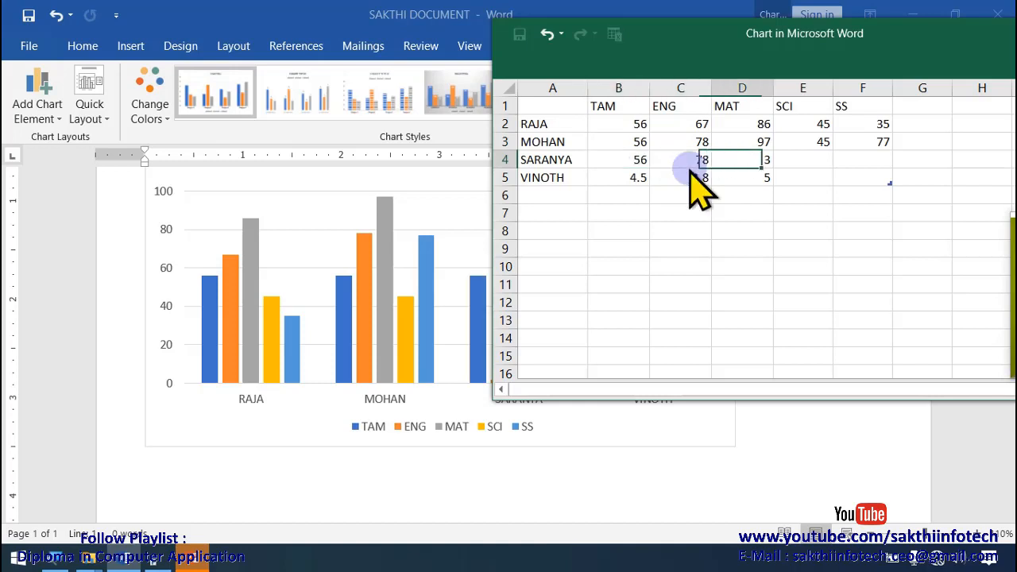
pyautogui.write('76')
pyautogui.press('Tab')
pyautogui.press('Tab')
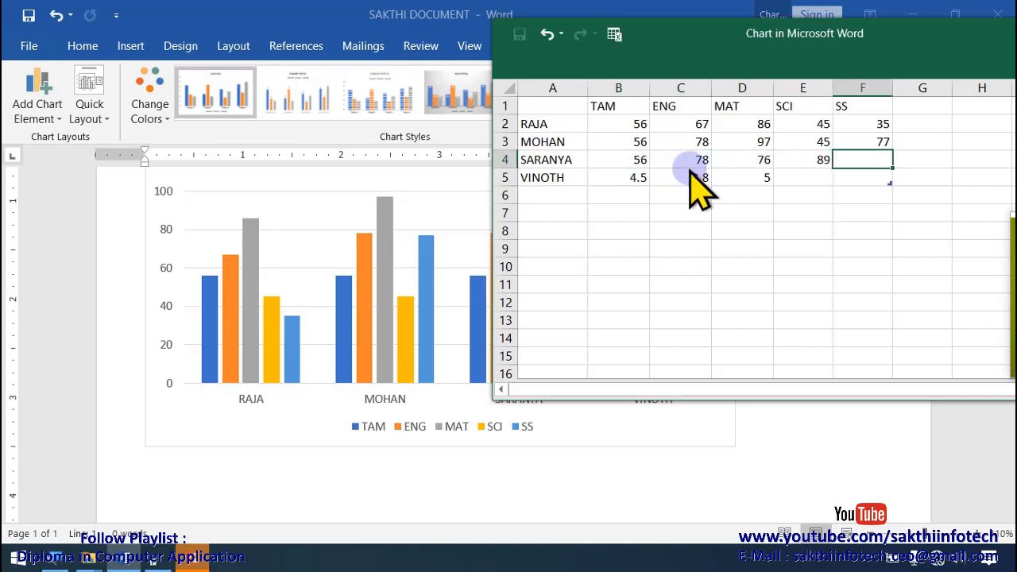
pyautogui.write('99')
pyautogui.press('Return')
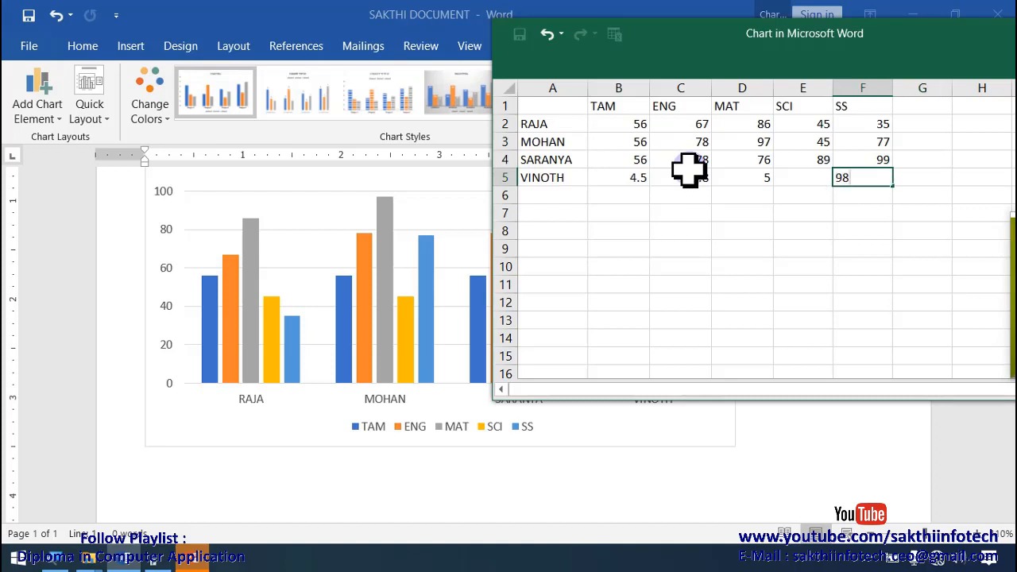
# - Enter the fourth student's marks in row 5: TAM 88, ENG 78, MAT 69, SCI 78 and SS 98
pyautogui.press('Left')
pyautogui.press('Left')
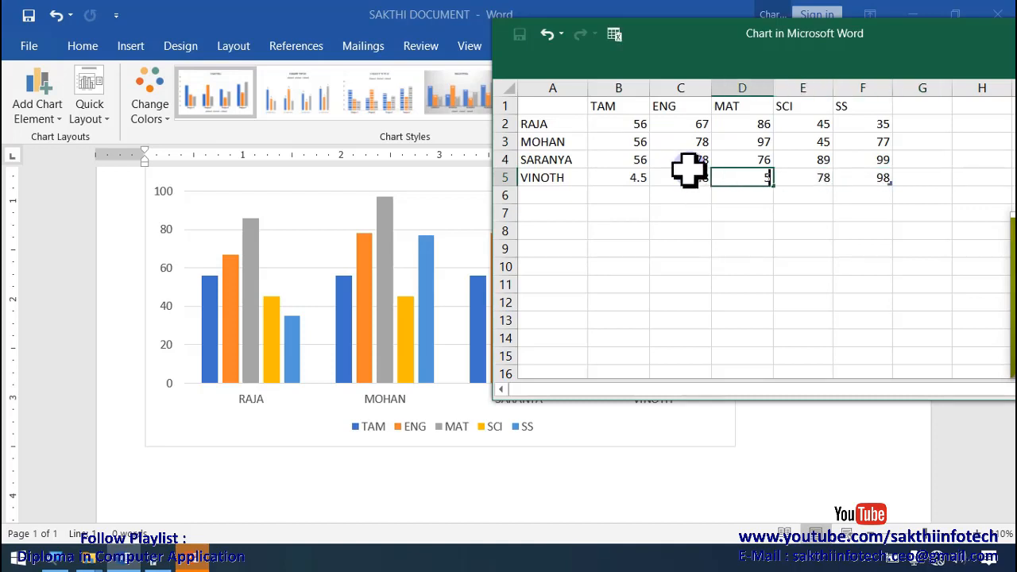
pyautogui.click(688, 174)
pyautogui.press('Left')
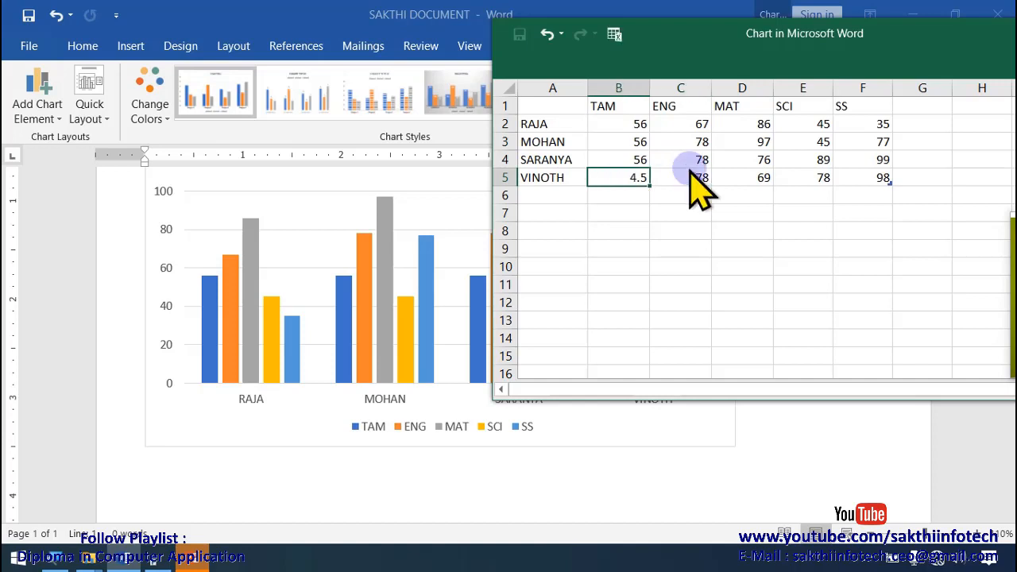
pyautogui.write('88')
pyautogui.press('Return')
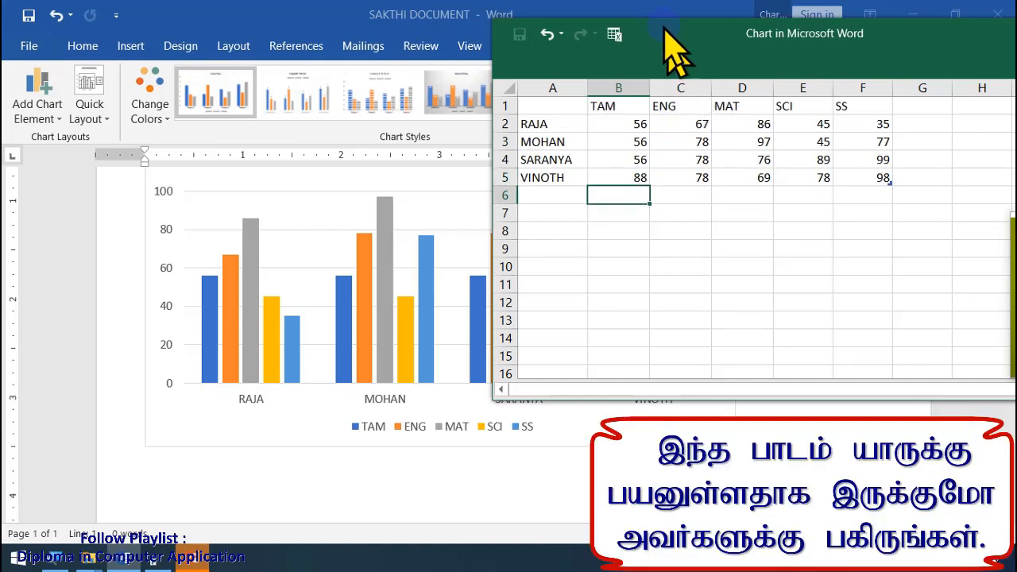
# - Move the data sheet window off the chart and examine the plotted columns, student labels and subject legend
pyautogui.moveTo(664, 43); pyautogui.dragTo(962, 34)
pyautogui.scroll(-1, 546, 283)
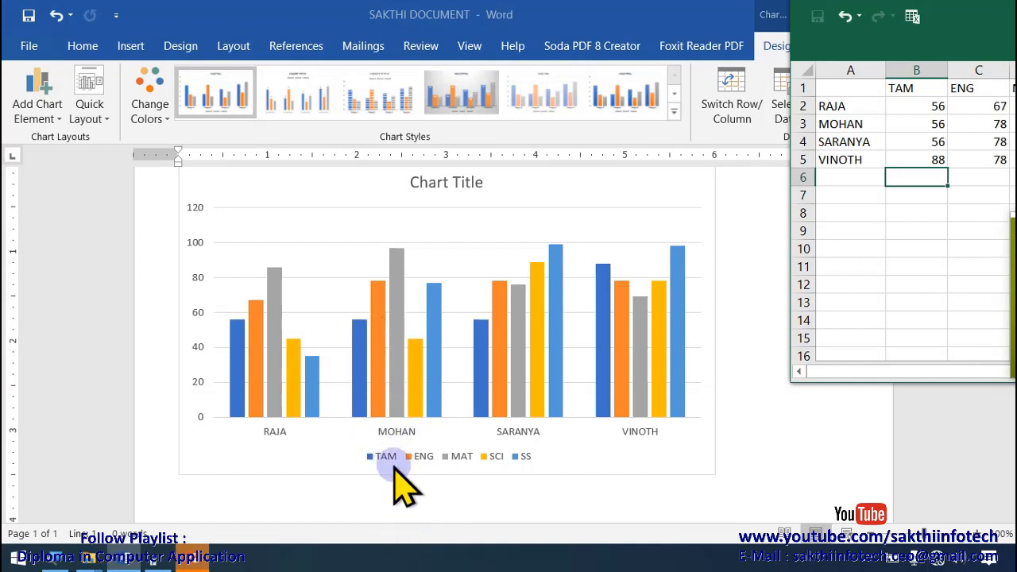
pyautogui.scroll(3, 403, 483)
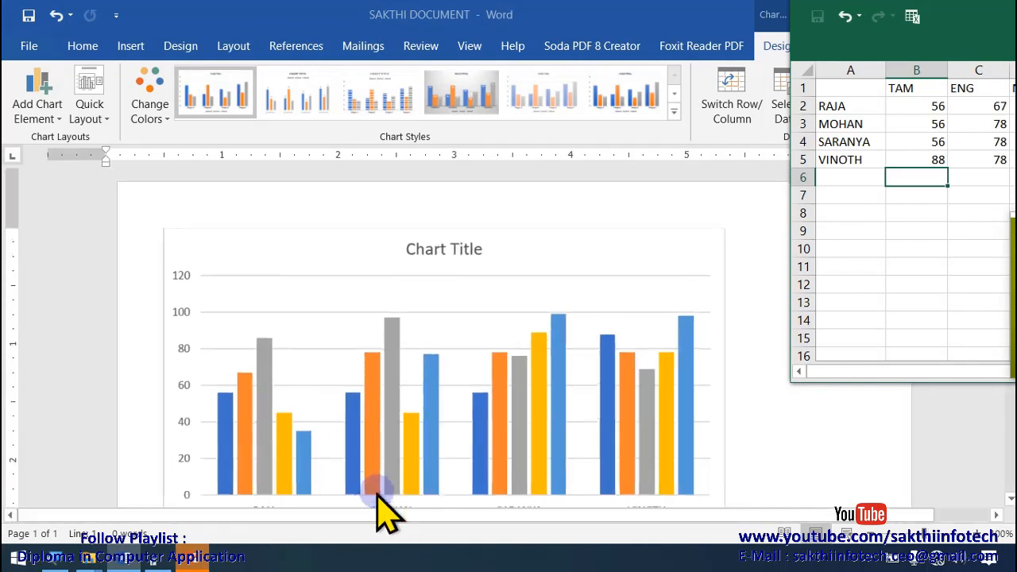
pyautogui.scroll(-3, 386, 509)
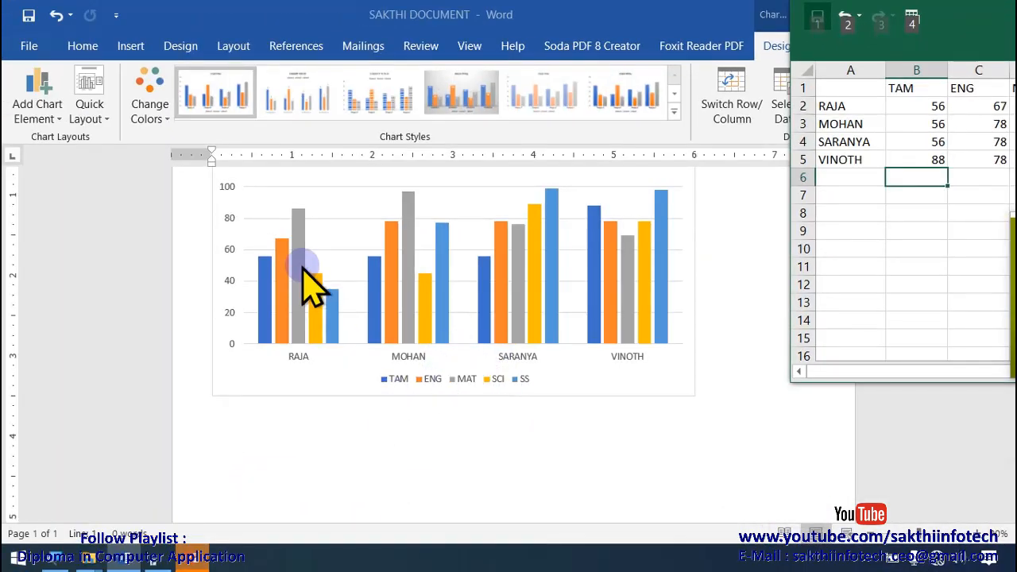
# - Bring the chart's data sheet window fully back into view and close it
pyautogui.click(1002, 14)
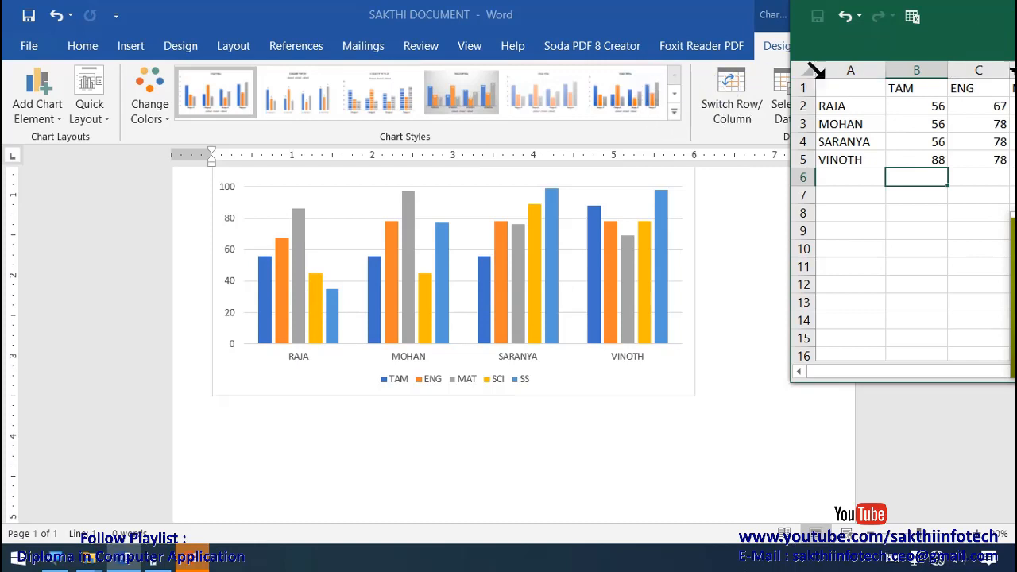
pyautogui.moveTo(1005, 36); pyautogui.dragTo(701, 91)
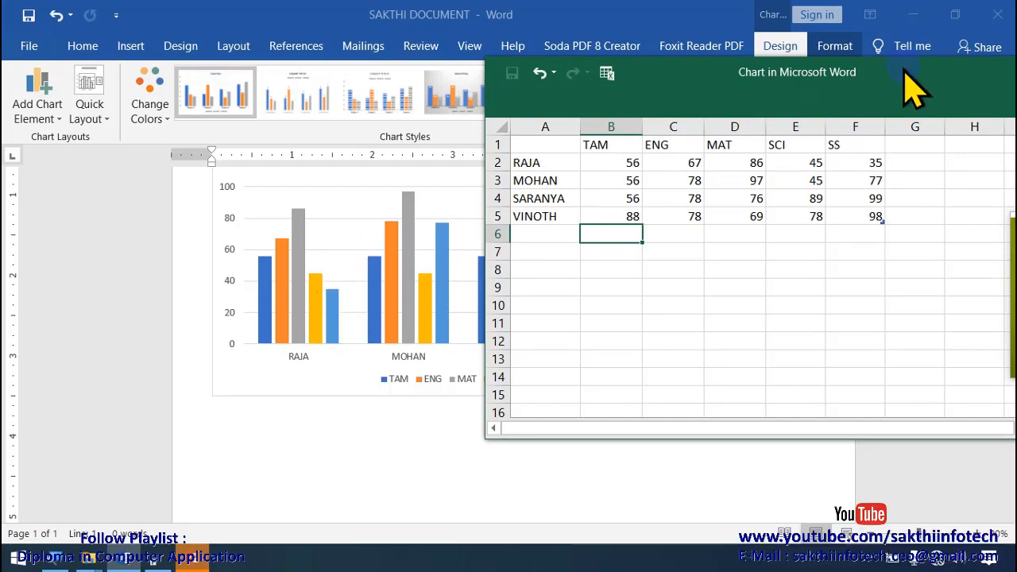
pyautogui.moveTo(914, 89); pyautogui.dragTo(564, 92)
pyautogui.click(748, 91)
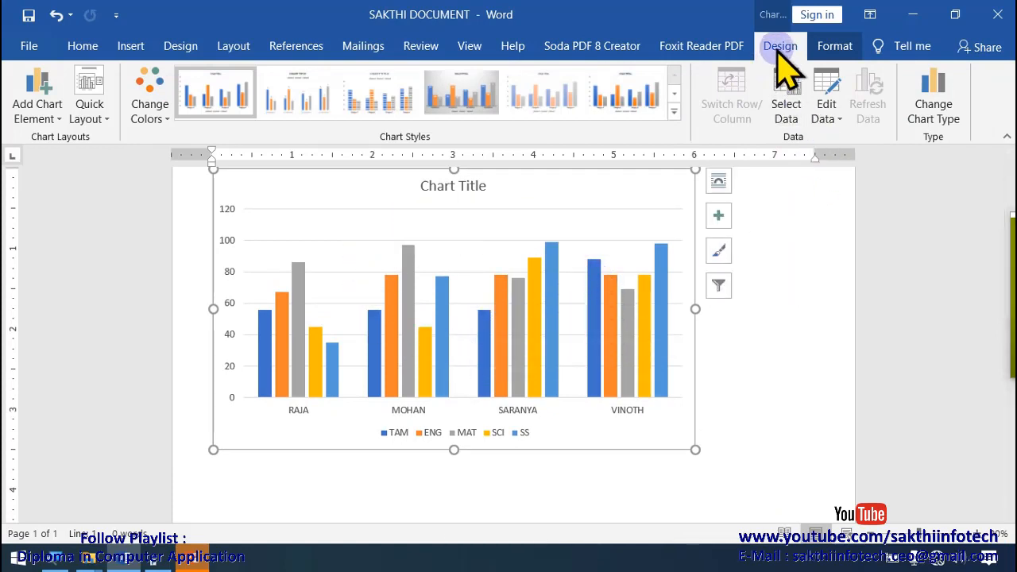
pyautogui.click(827, 51)
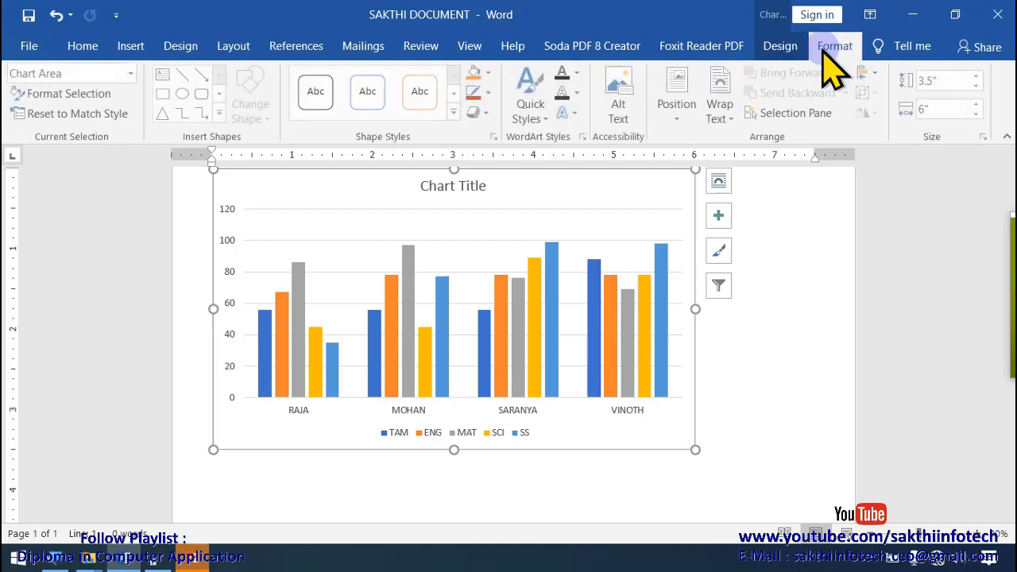
pyautogui.click(783, 49)
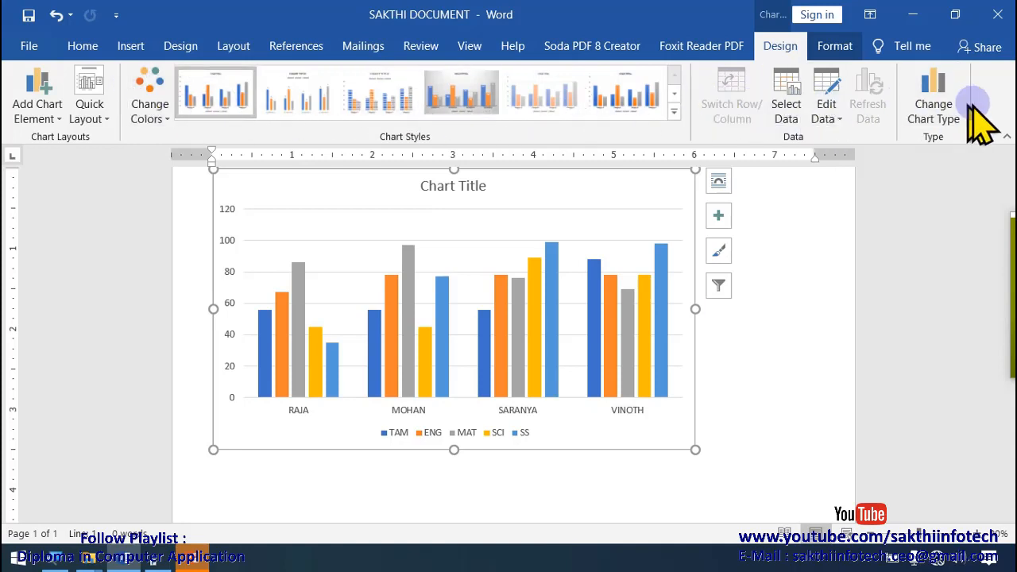
pyautogui.click(841, 53)
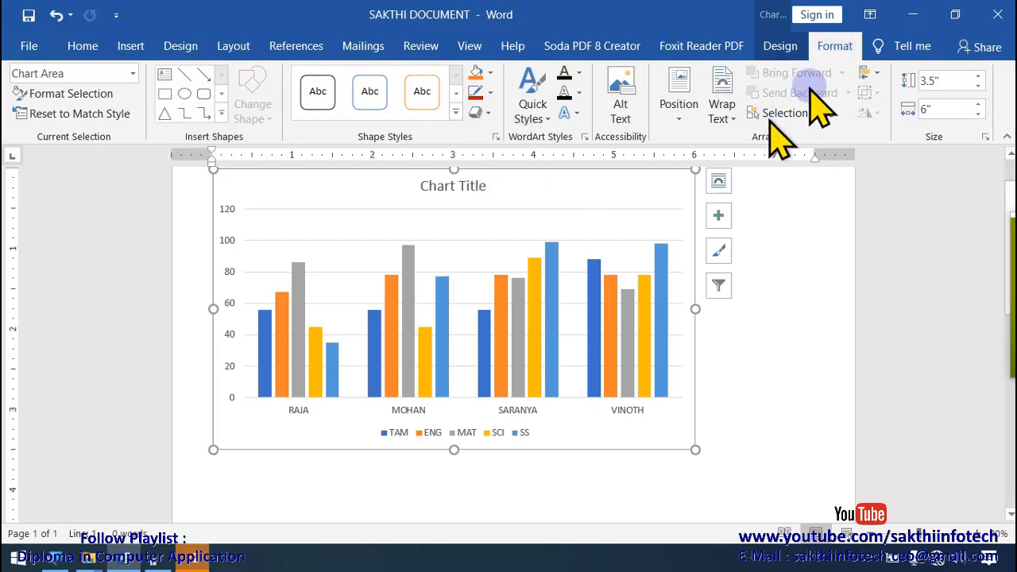
pyautogui.click(780, 48)
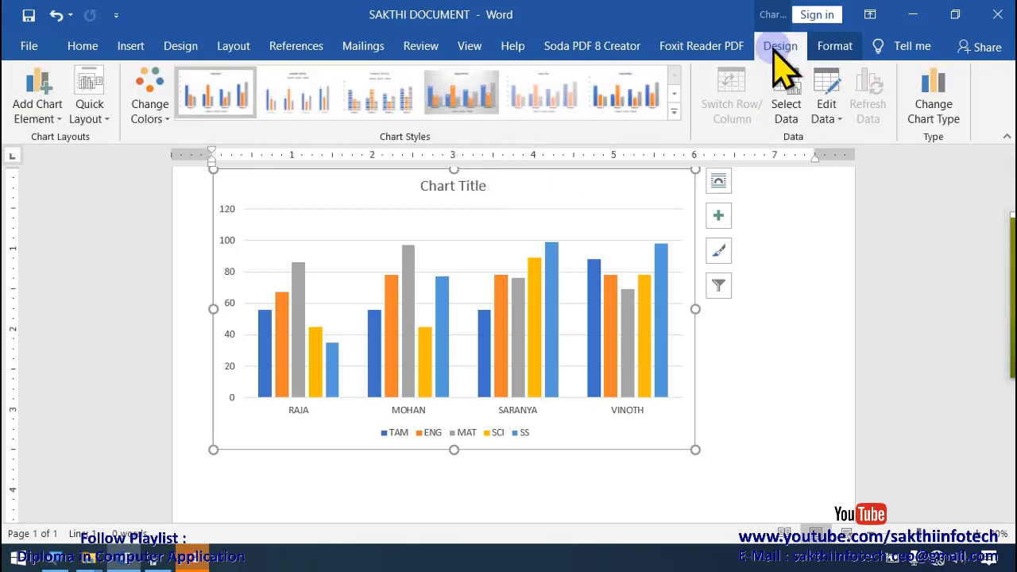
# - Add a primary vertical axis title to the chart and change its text to MARKS
pyautogui.click(49, 118)
pyautogui.moveTo(64, 140)
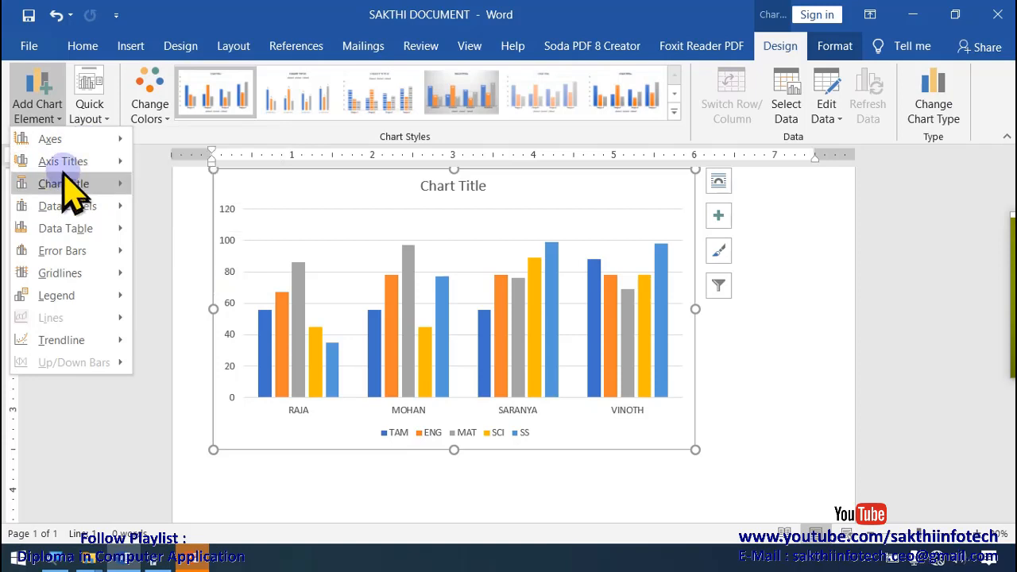
pyautogui.moveTo(65, 165)
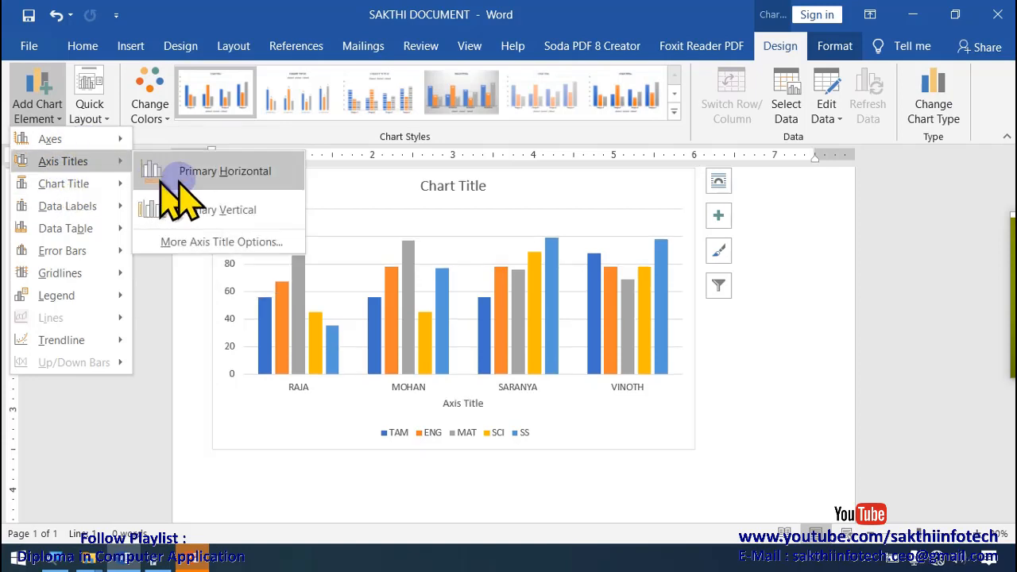
pyautogui.click(220, 210)
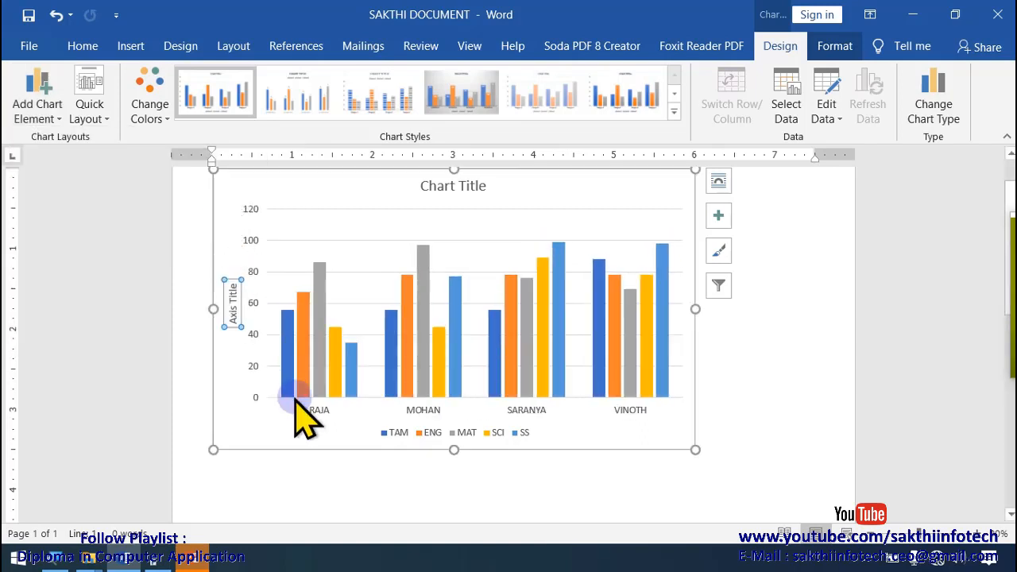
pyautogui.click(227, 335)
pyautogui.click(231, 297)
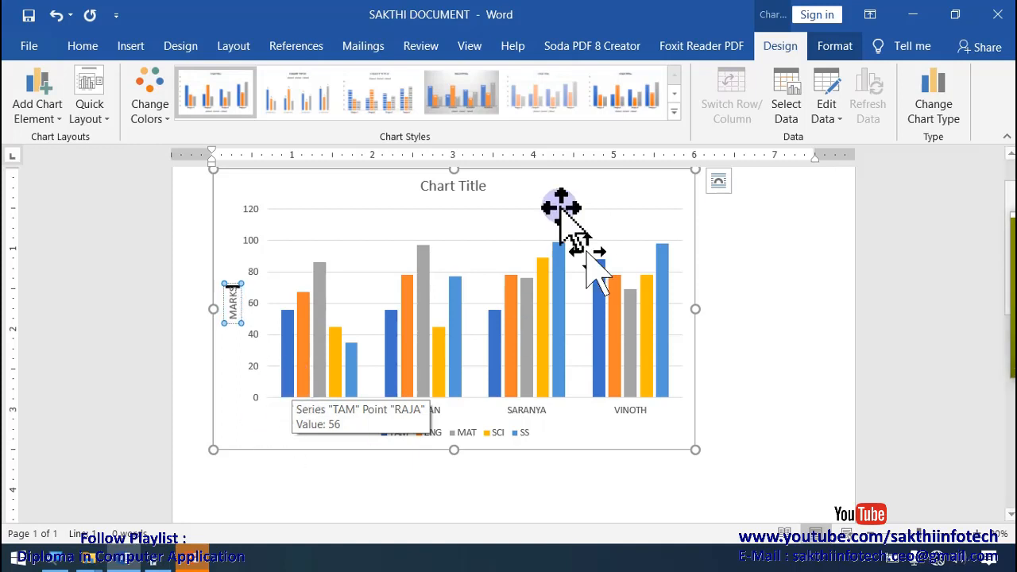
pyautogui.click(772, 342)
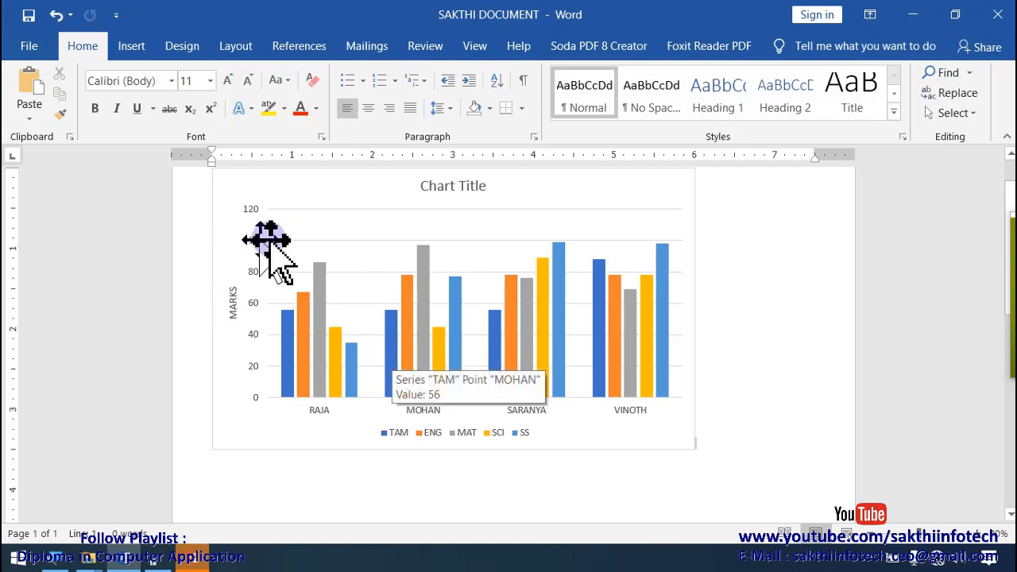
# - Recolor the chart with the third Colorful palette of orange, gold and green, and apply the dark gradient chart style with filled columns
pyautogui.click(381, 345)
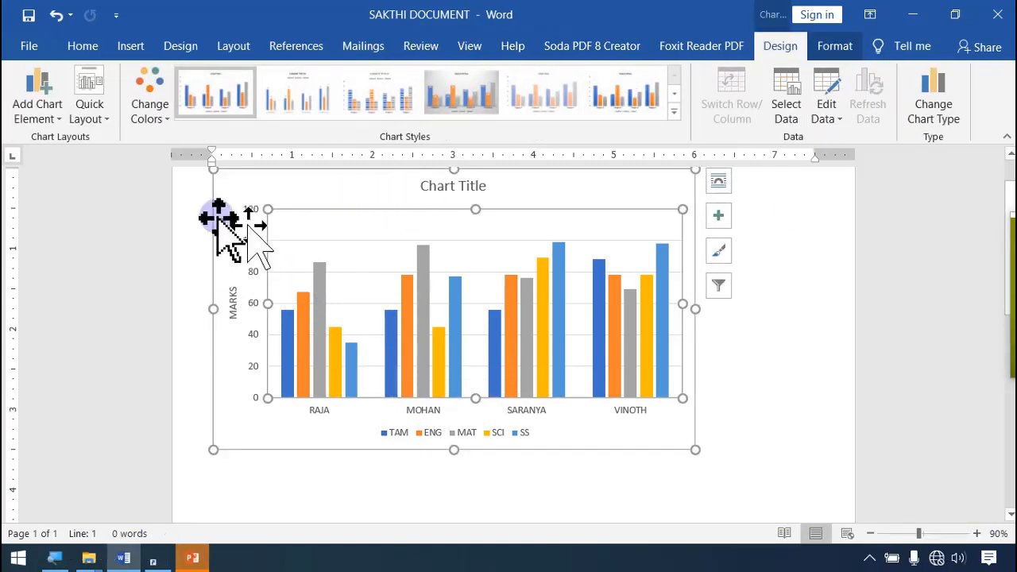
pyautogui.click(158, 120)
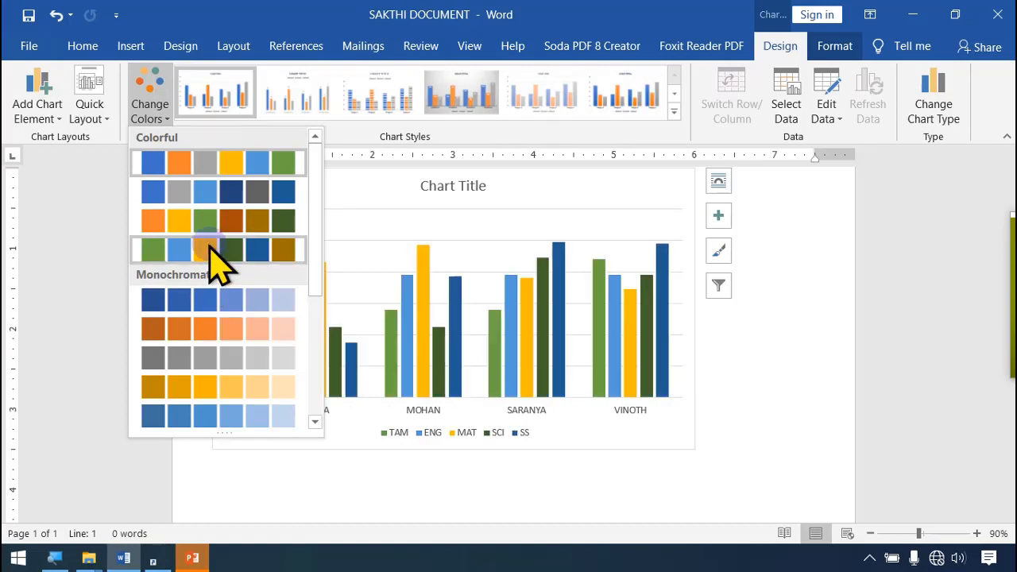
pyautogui.click(231, 222)
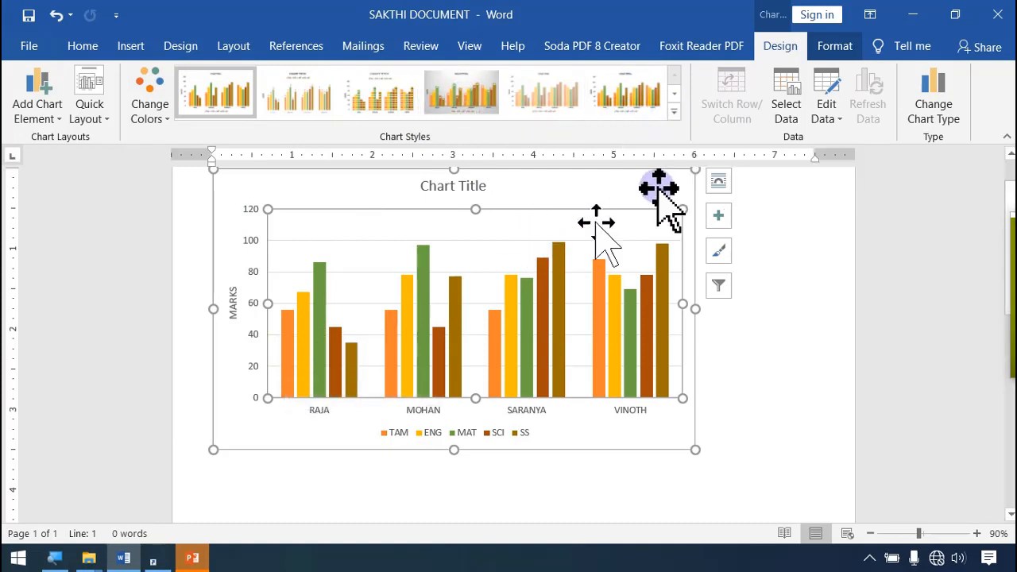
pyautogui.click(671, 110)
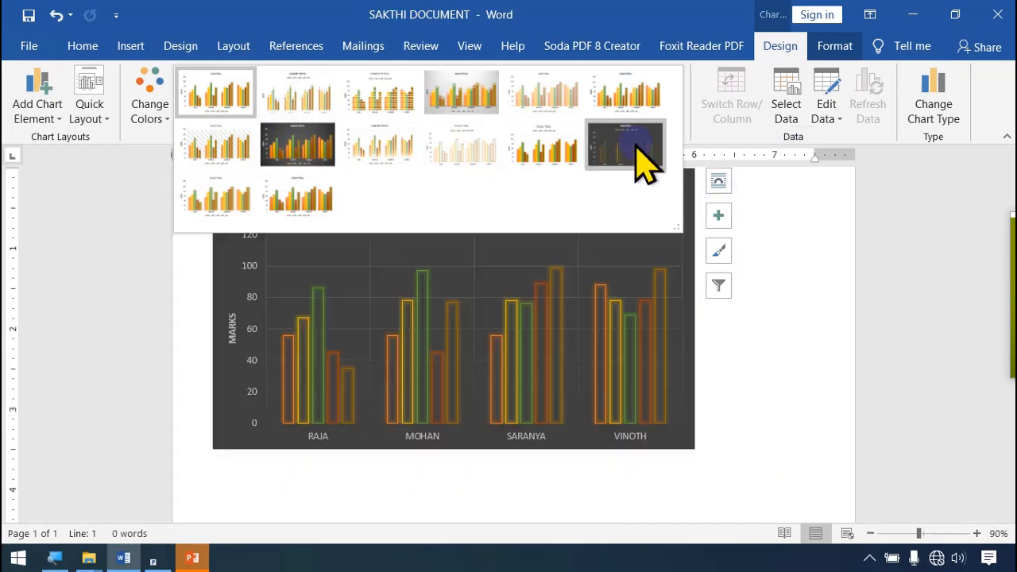
pyautogui.click(316, 163)
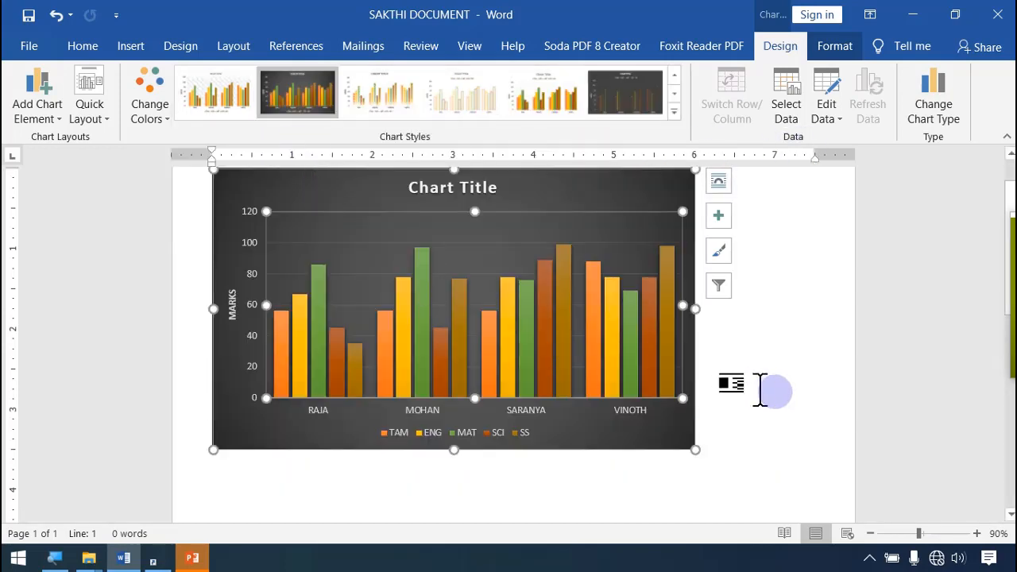
pyautogui.click(818, 398)
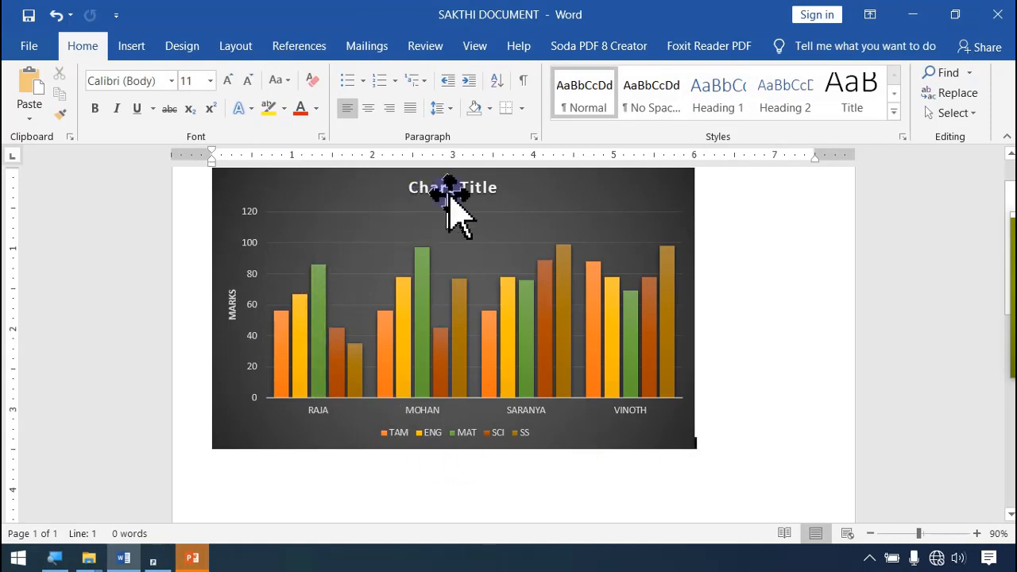
# - Replace the chart title with "10 TH C SEC" and select the SCI data series in the chart
pyautogui.click(456, 186)
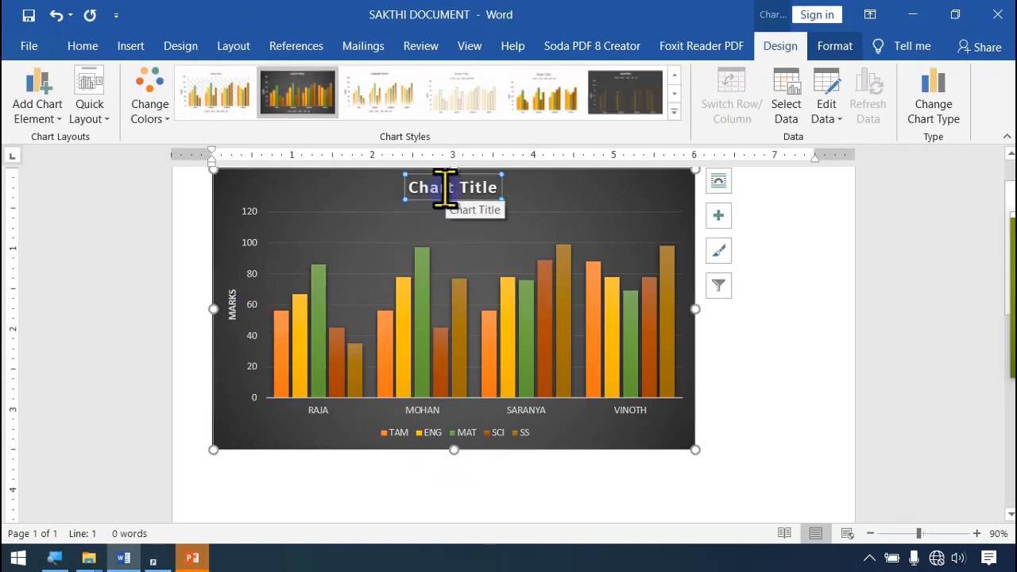
pyautogui.click(445, 188)
pyautogui.moveTo(464, 190); pyautogui.dragTo(493, 193)
pyautogui.scroll(1, 493, 193)
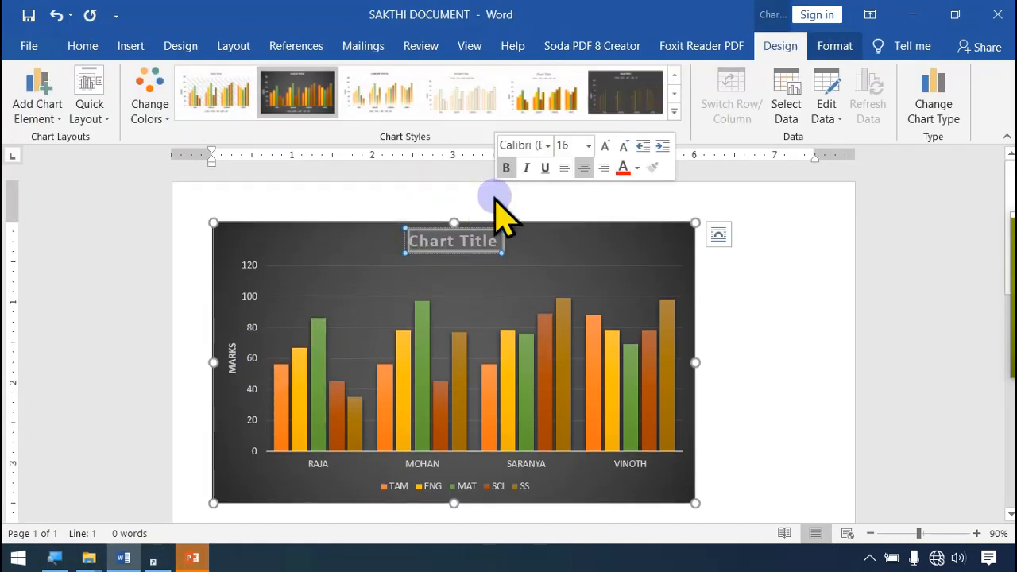
pyautogui.write('10 TH C SEC')
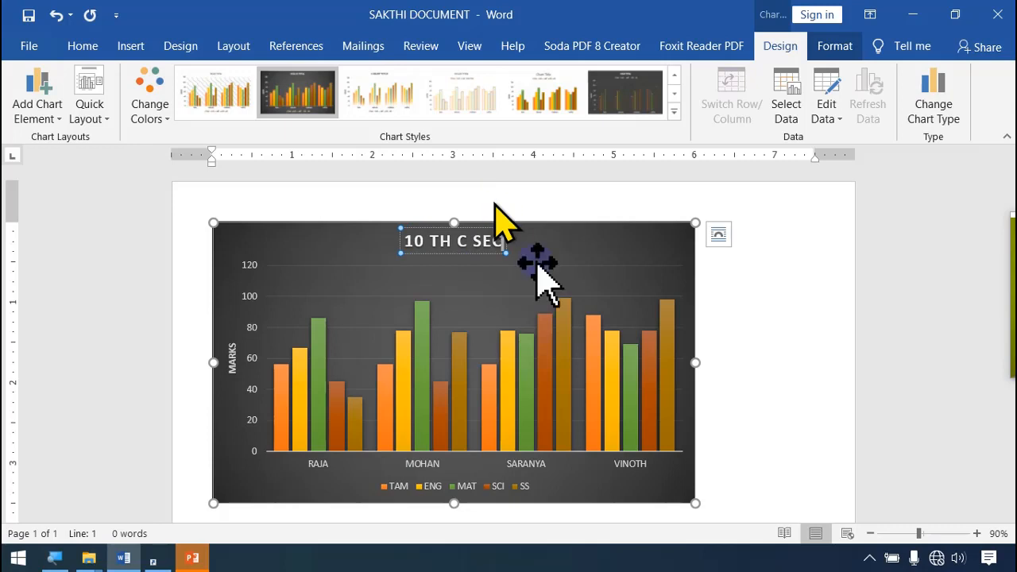
pyautogui.click(772, 347)
pyautogui.click(547, 328)
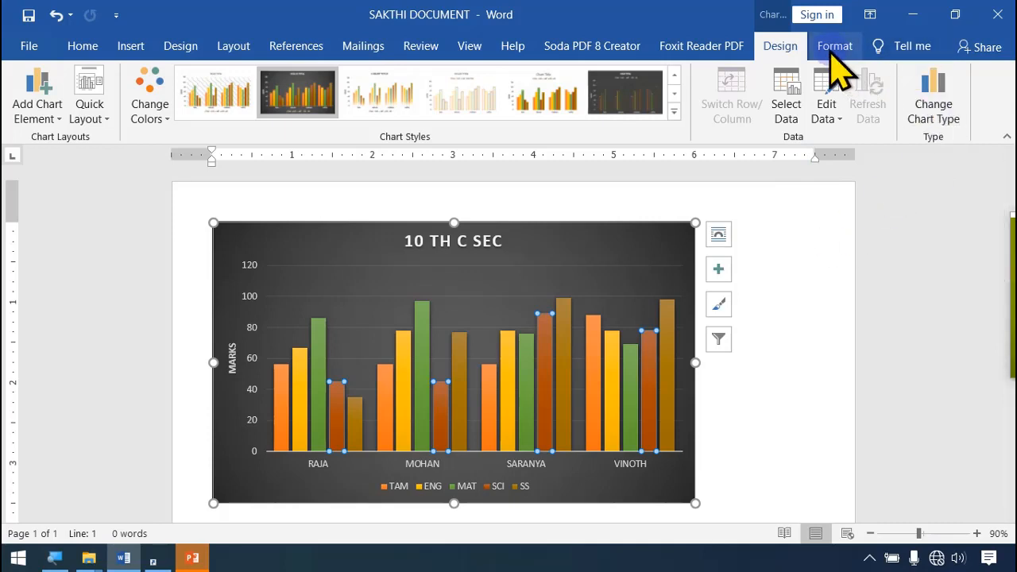
# - Change the marks chart's type to Clustered Bar
pyautogui.click(957, 123)
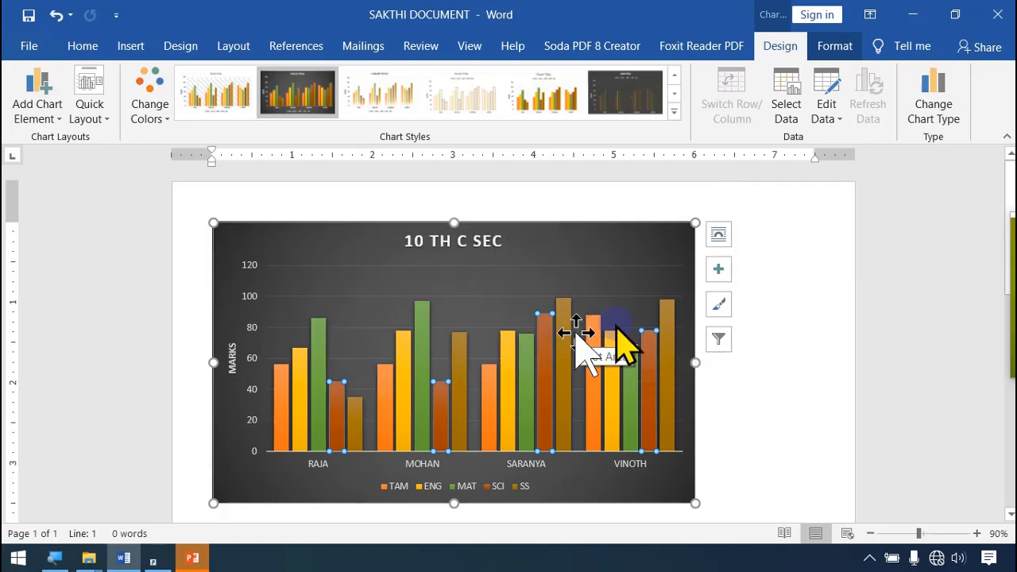
pyautogui.click(947, 112)
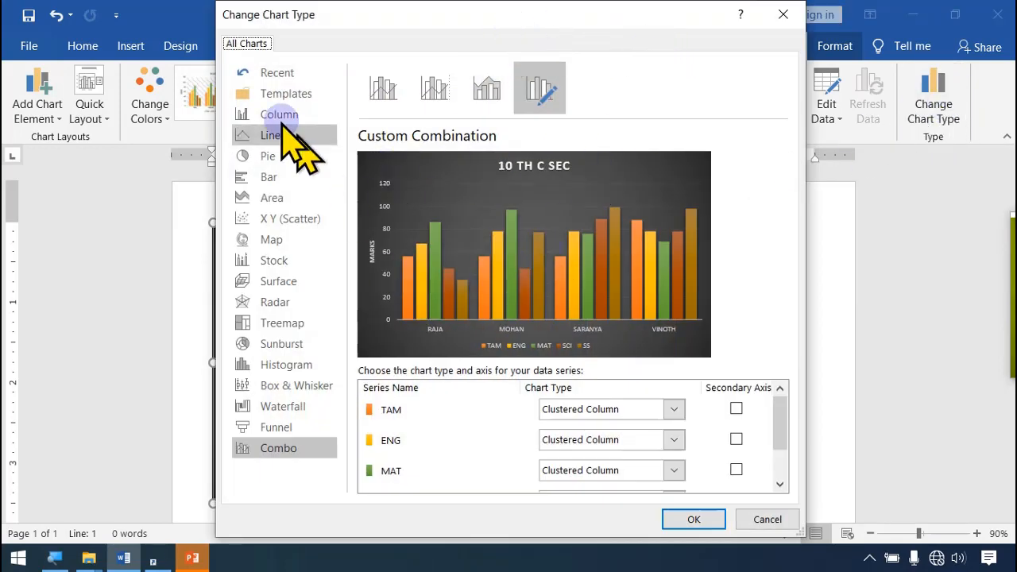
pyautogui.click(284, 177)
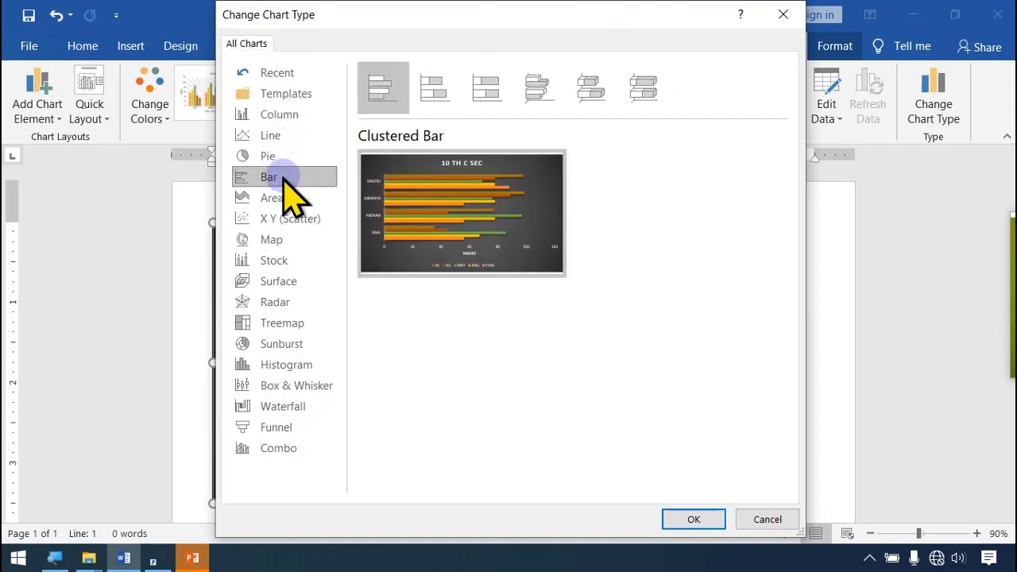
pyautogui.moveTo(448, 204)
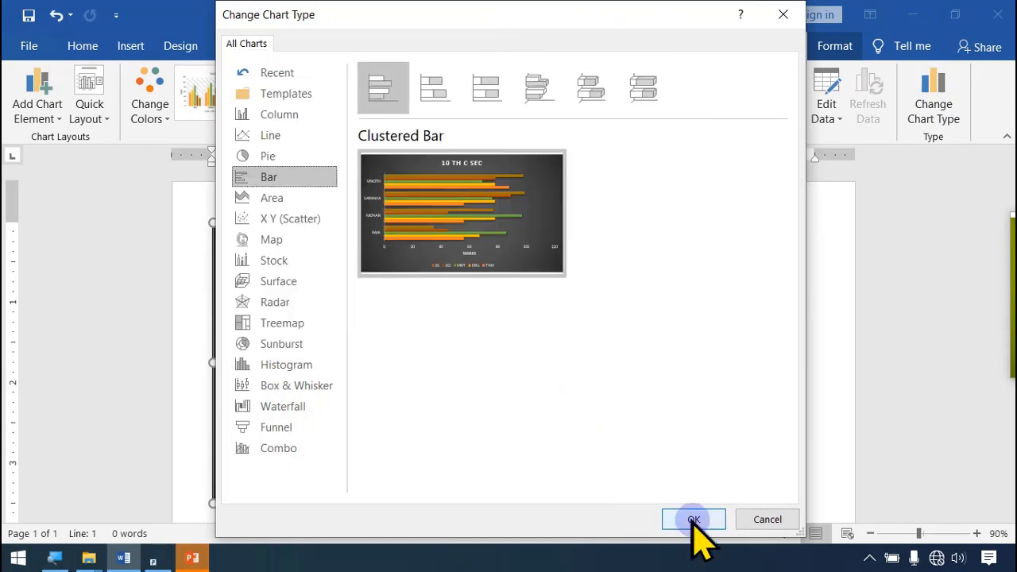
pyautogui.click(694, 519)
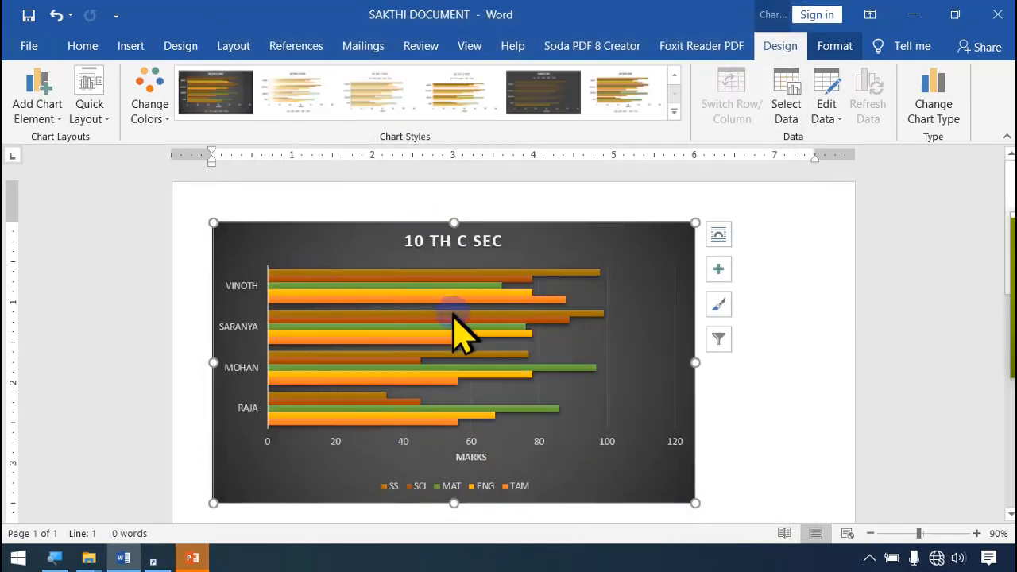
# - Change the marks chart's type to a standard Pie
pyautogui.click(938, 118)
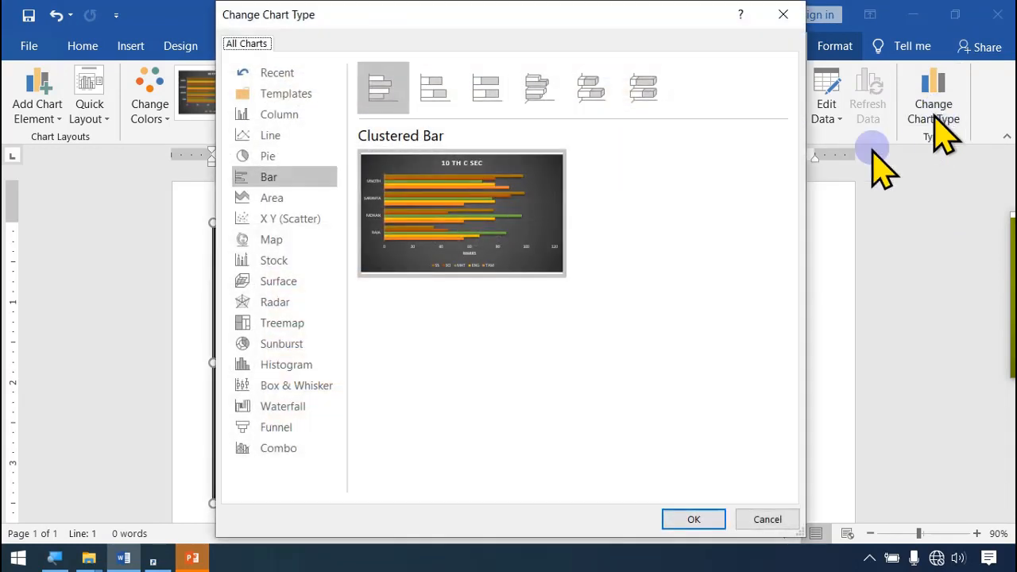
pyautogui.click(269, 156)
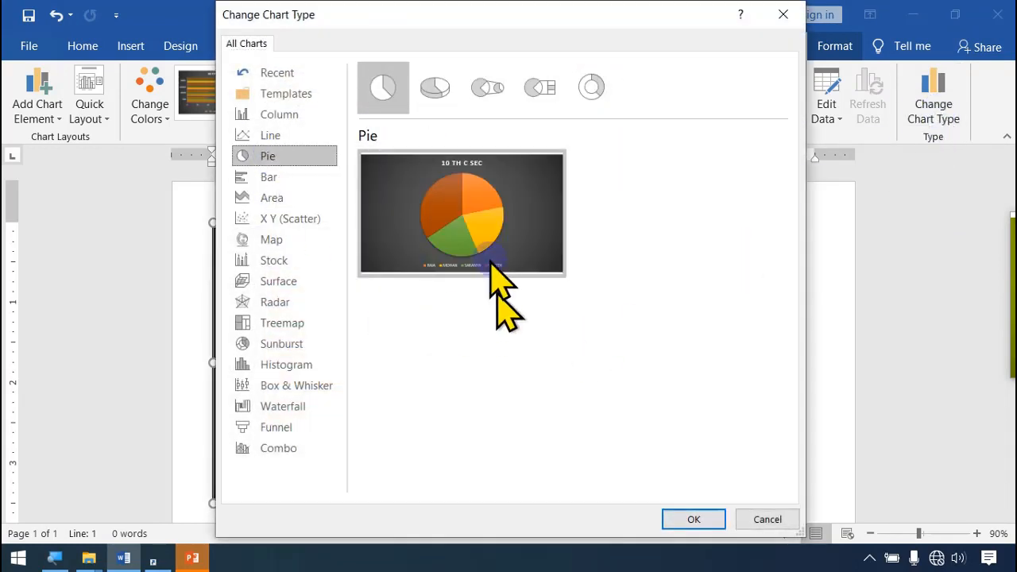
pyautogui.click(721, 519)
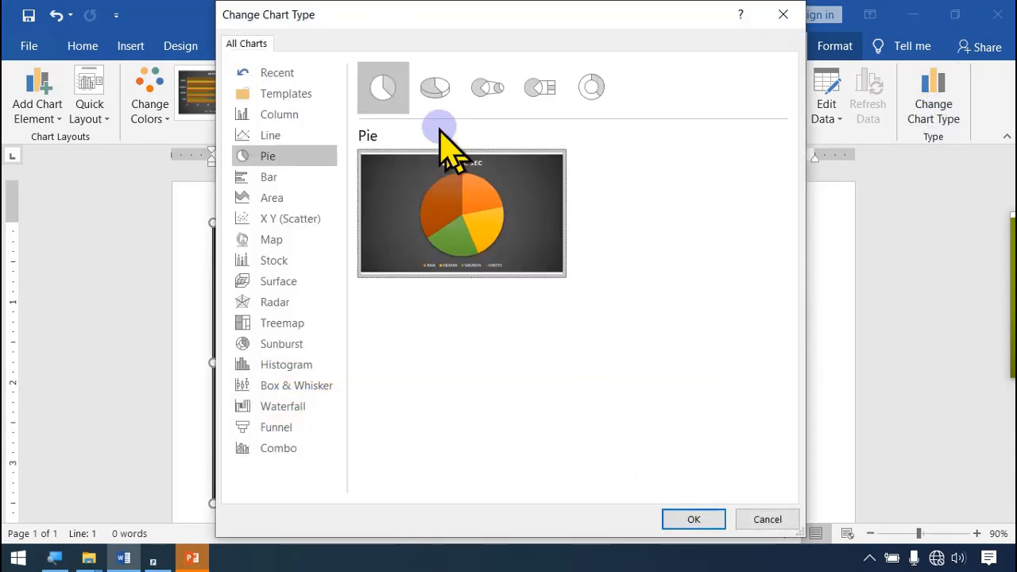
pyautogui.doubleClick(383, 88)
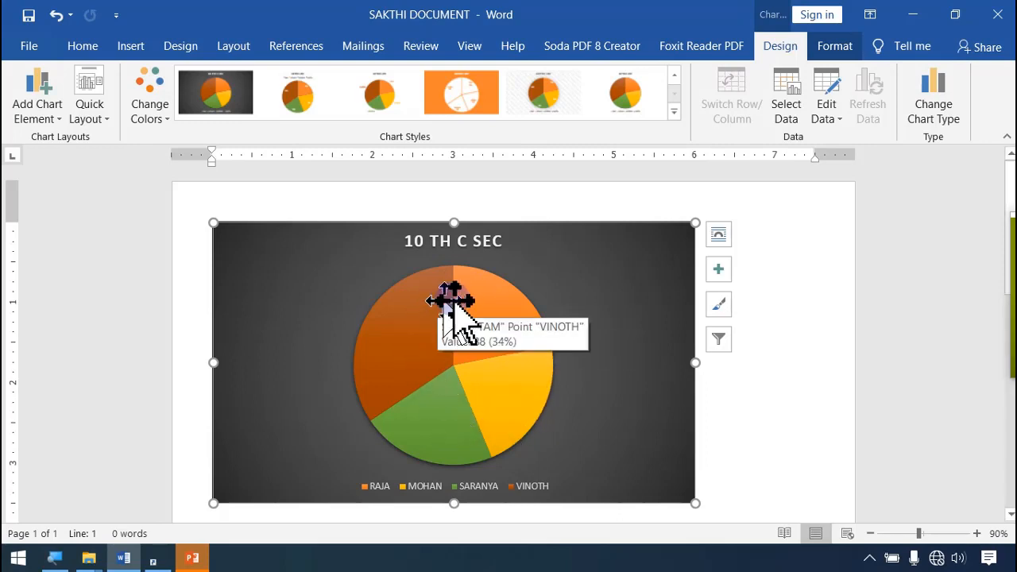
# - Place the cursor in the blank area below the existing chart and insert a new standard Pie chart
pyautogui.scroll(-10, 477, 302)
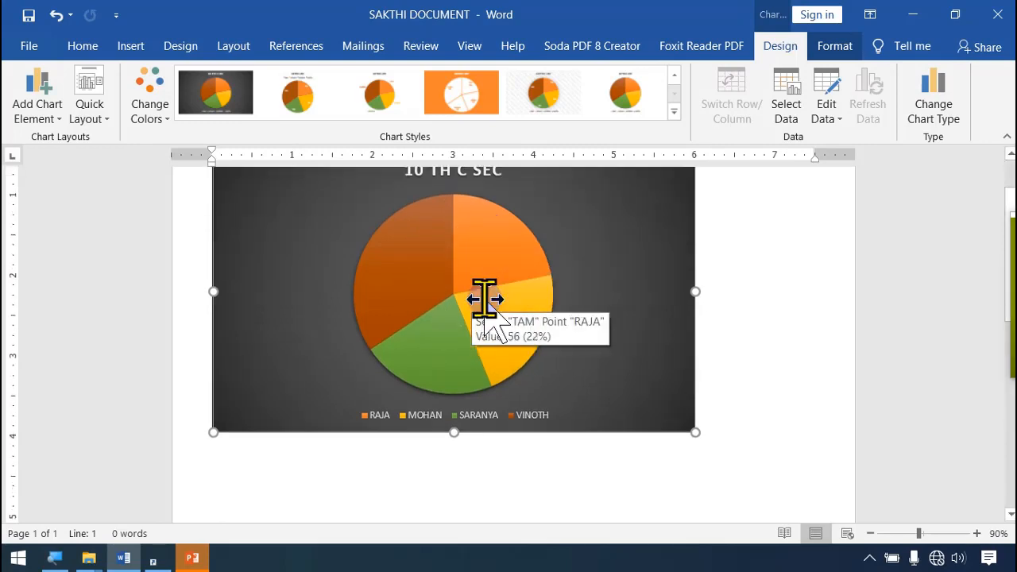
pyautogui.scroll(4, 465, 294)
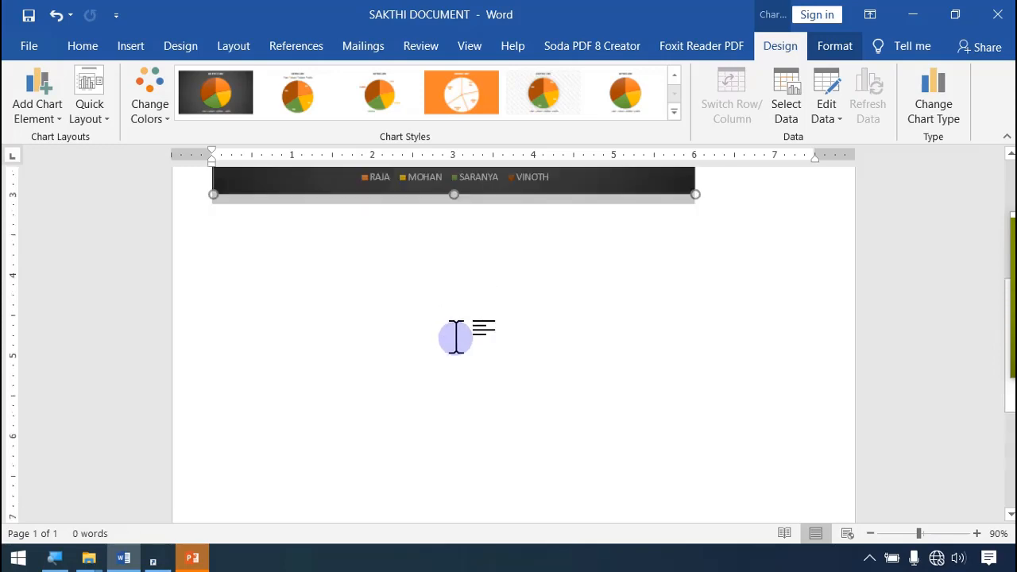
pyautogui.click(425, 355)
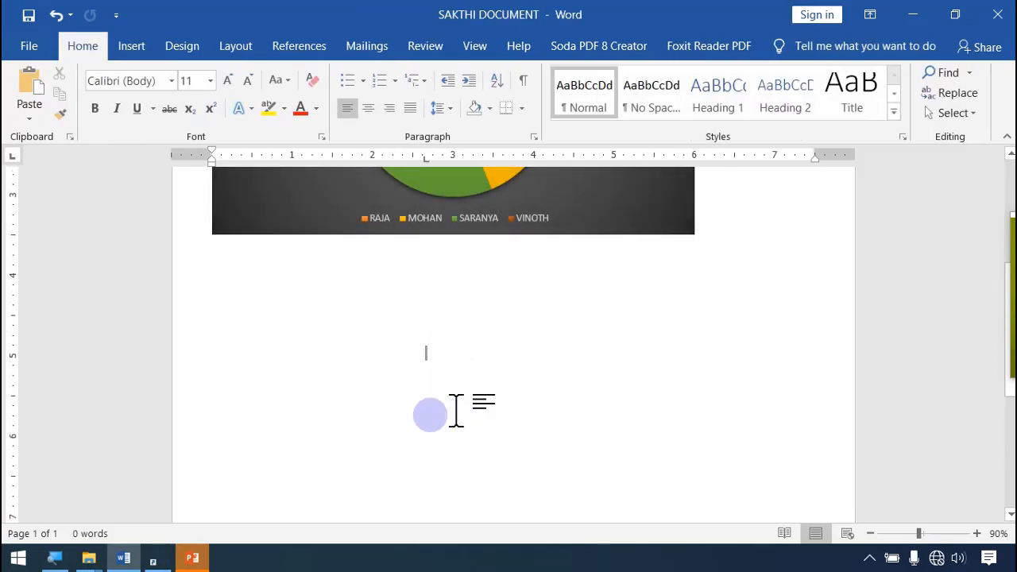
pyautogui.click(131, 50)
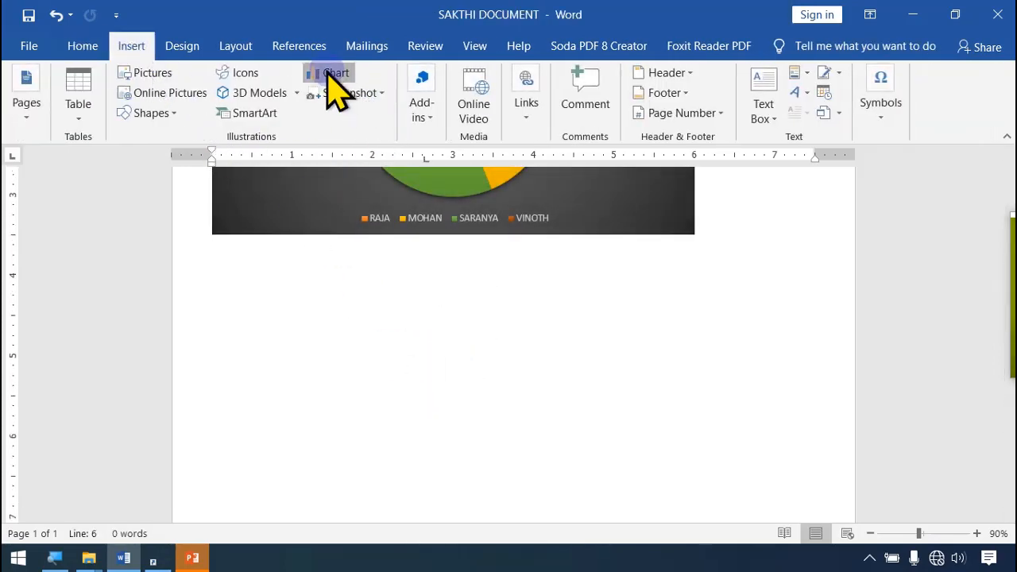
pyautogui.click(328, 73)
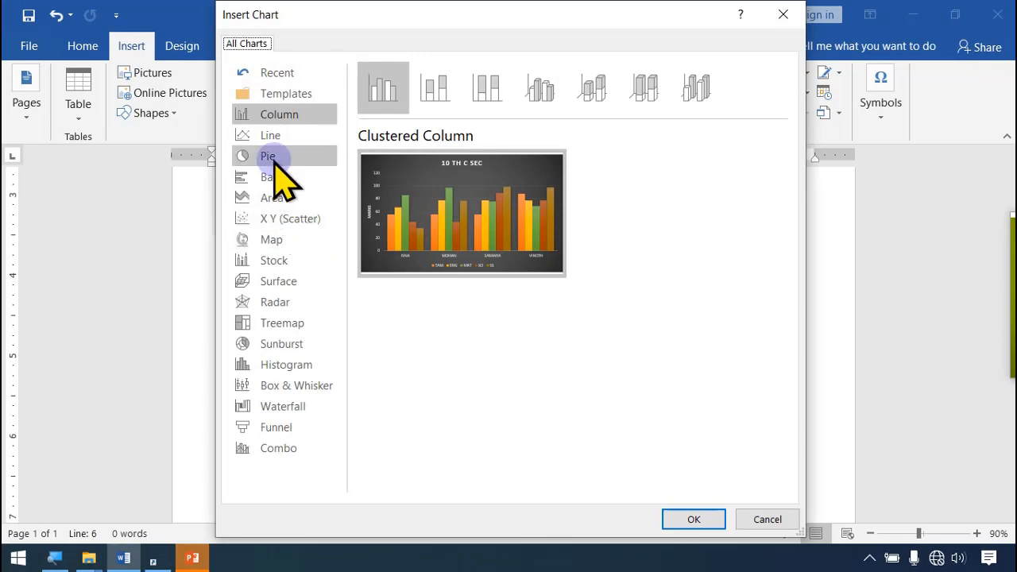
pyautogui.click(271, 158)
pyautogui.doubleClick(380, 92)
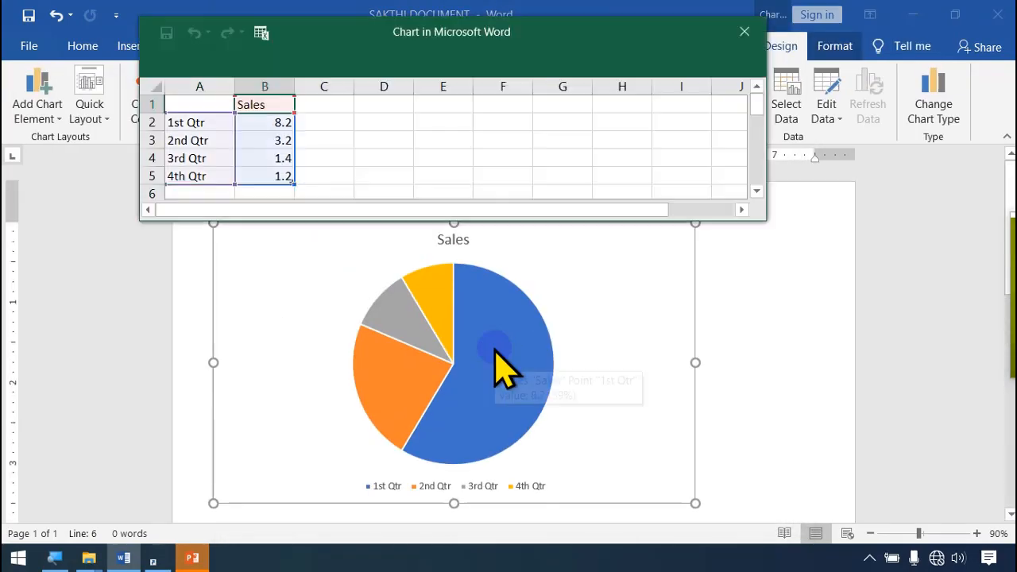
# - Move the data sheet clear of the pie and set Sales for the 1st to 4th Qtr to 100, 800, 400 and 50
pyautogui.moveTo(395, 36); pyautogui.dragTo(799, 74)
pyautogui.click(672, 159)
pyautogui.click(608, 166)
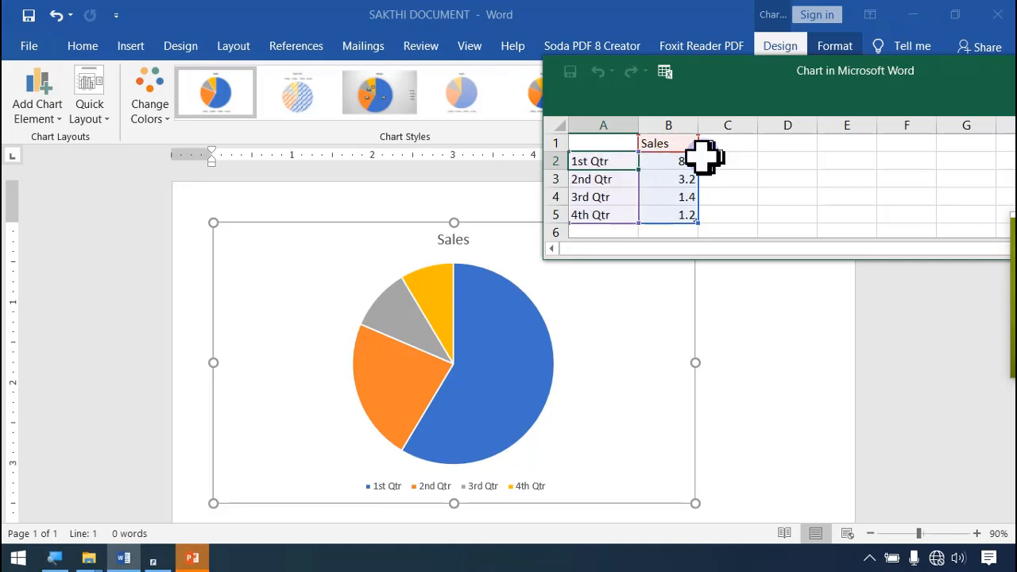
pyautogui.click(603, 168)
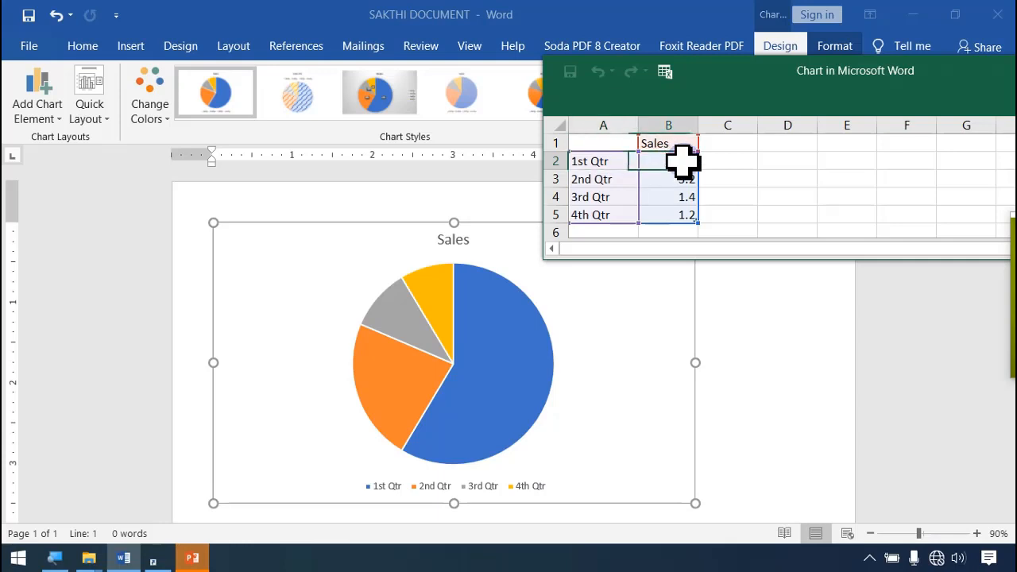
pyautogui.doubleClick(680, 161)
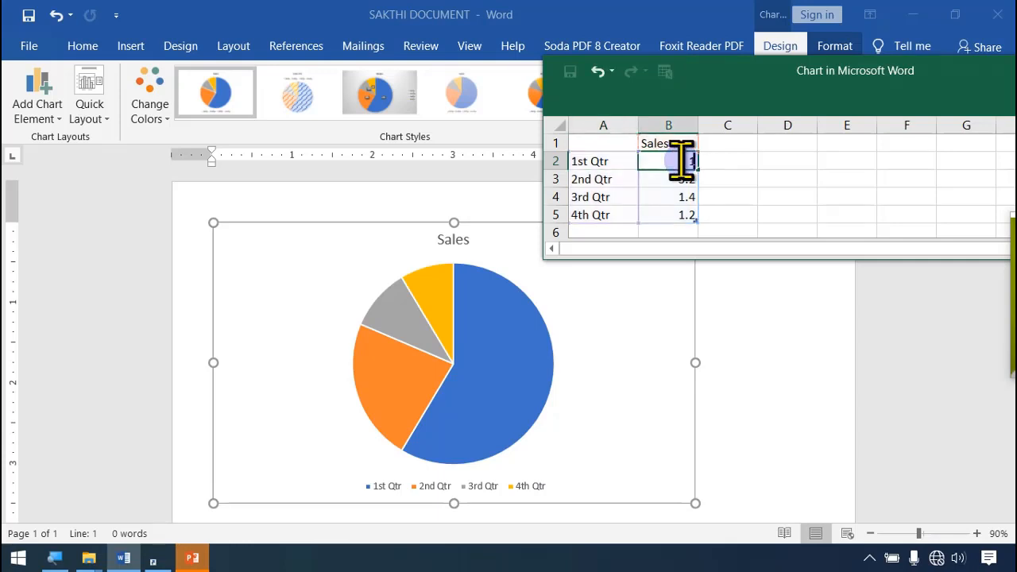
pyautogui.press('Return')
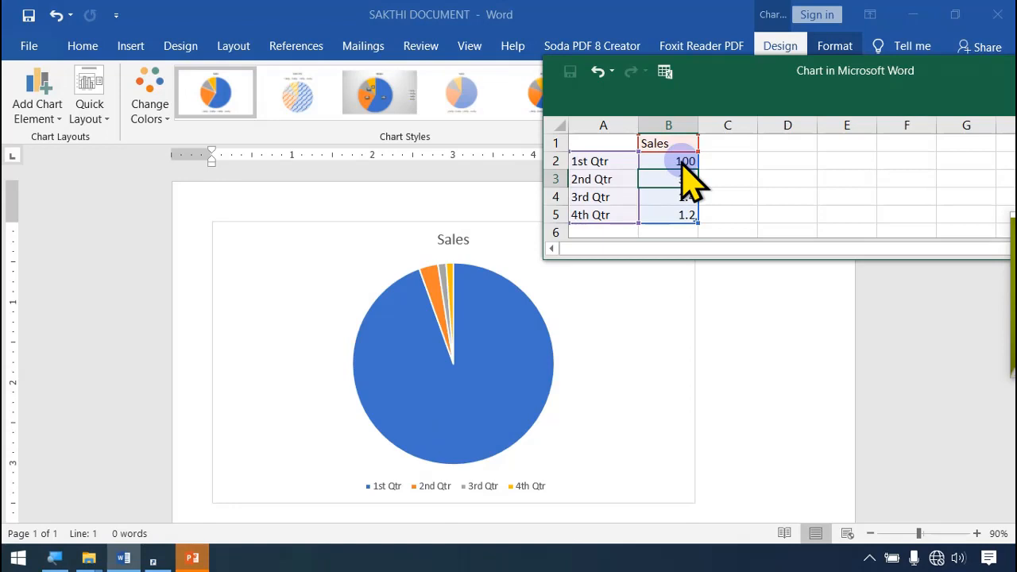
pyautogui.write('80')
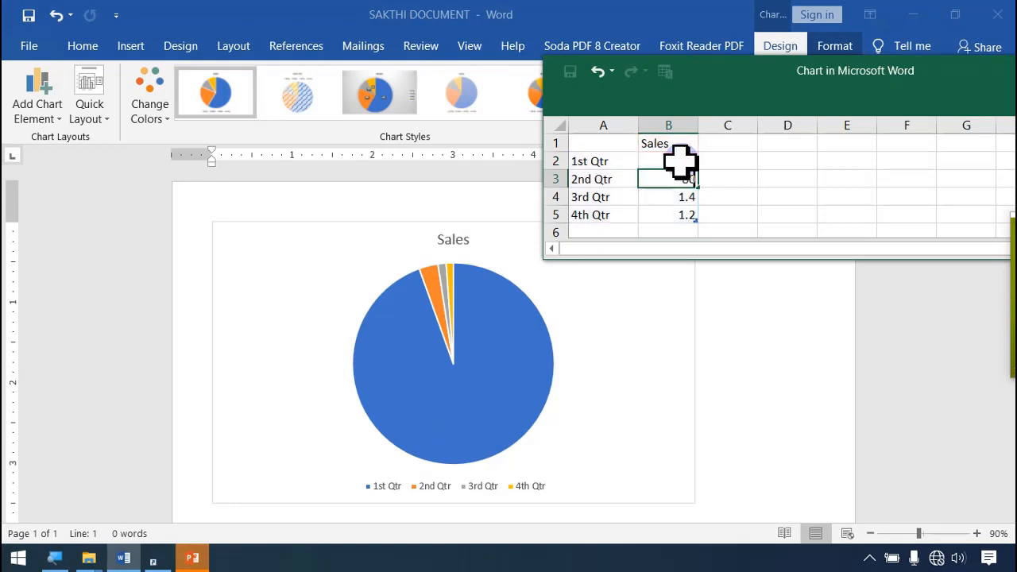
pyautogui.press('Return')
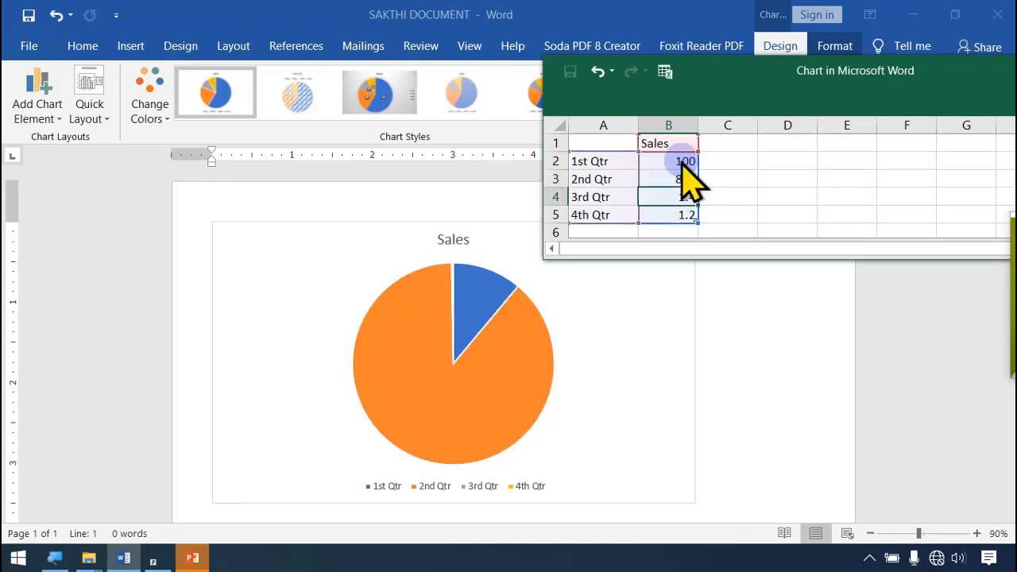
pyautogui.write('400')
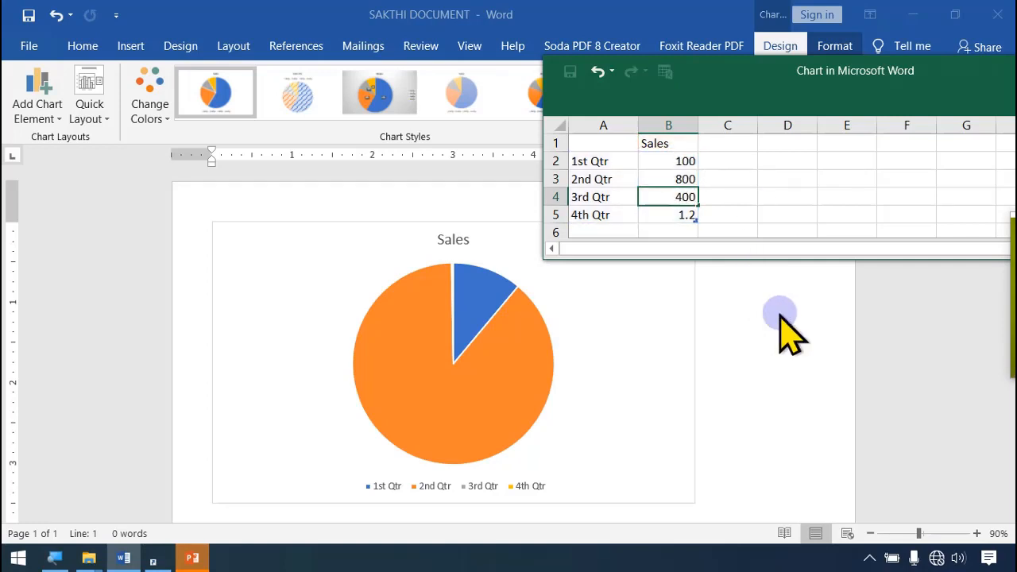
pyautogui.press('Return')
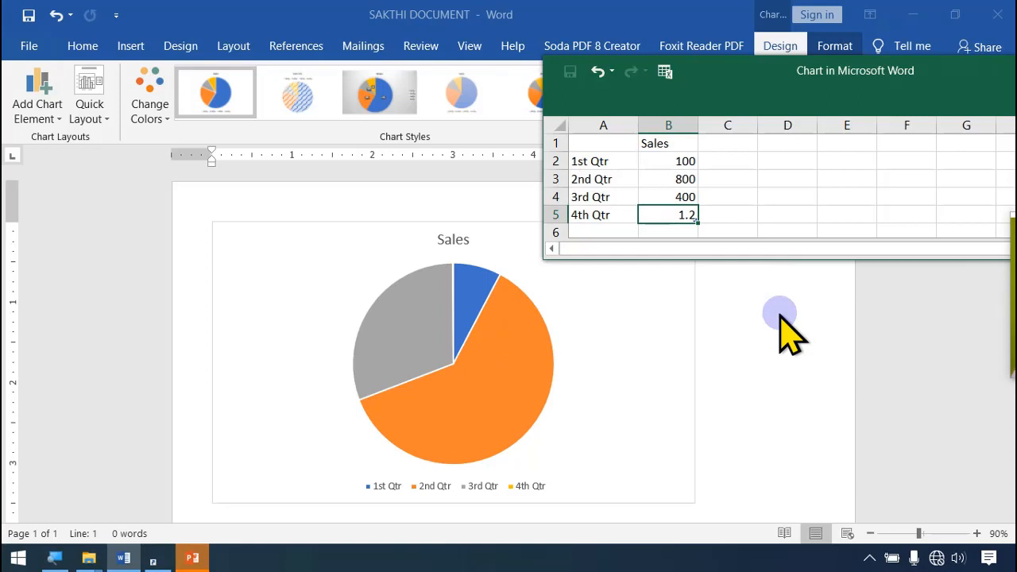
pyautogui.press('Return')
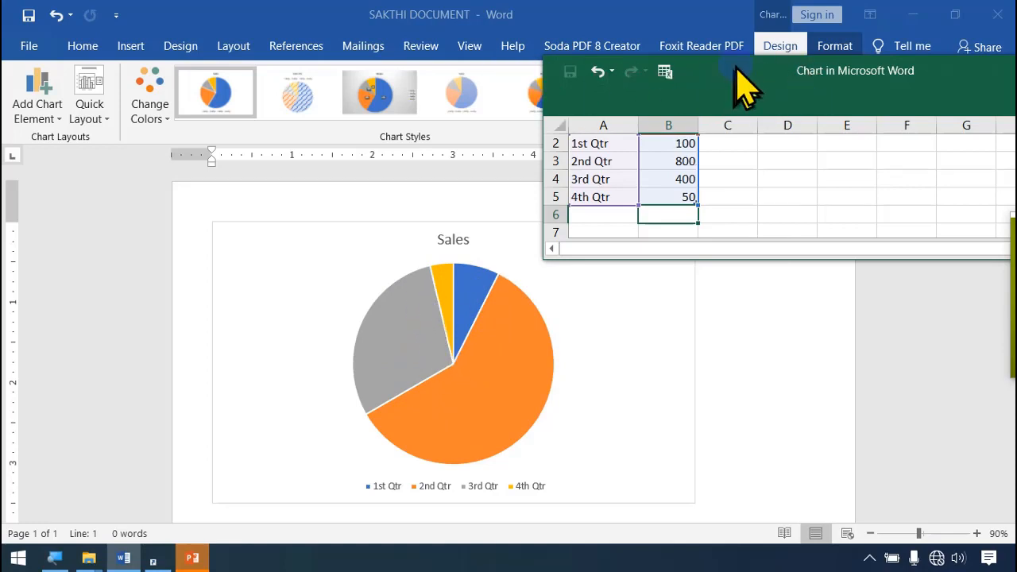
# - Close the pie chart's data sheet and place the cursor just after the chart
pyautogui.moveTo(745, 88); pyautogui.dragTo(552, 141)
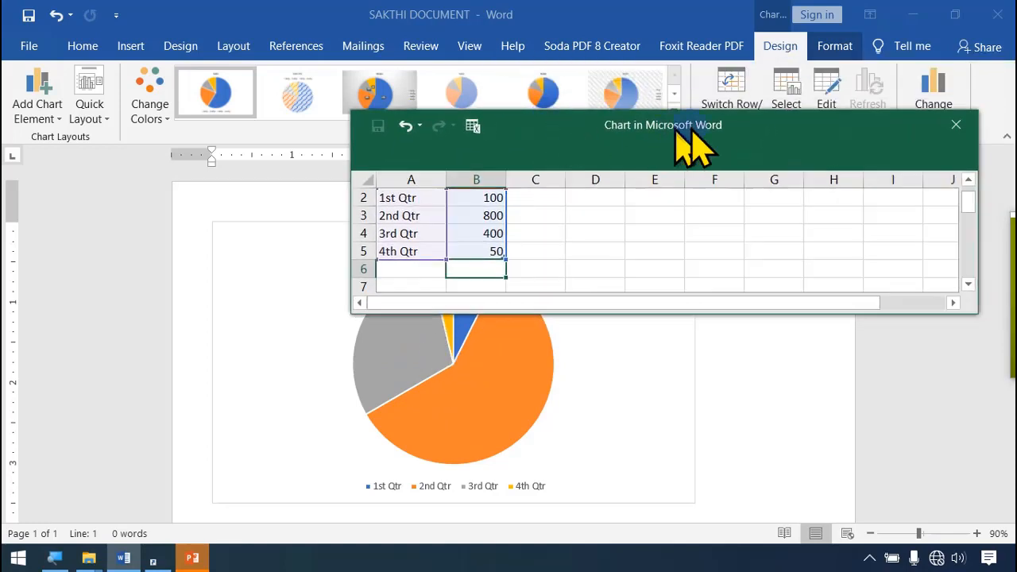
pyautogui.click(957, 125)
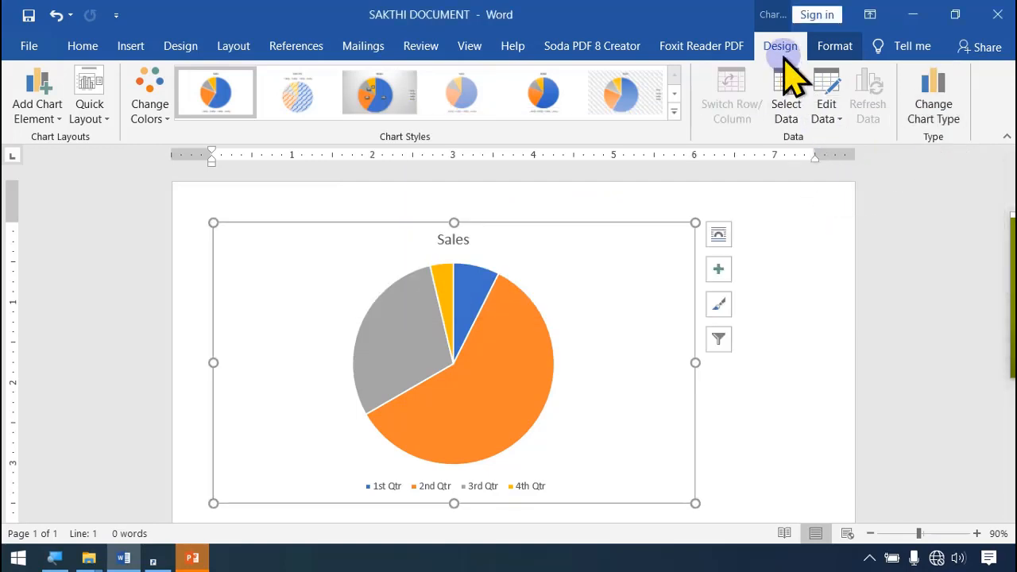
pyautogui.click(819, 298)
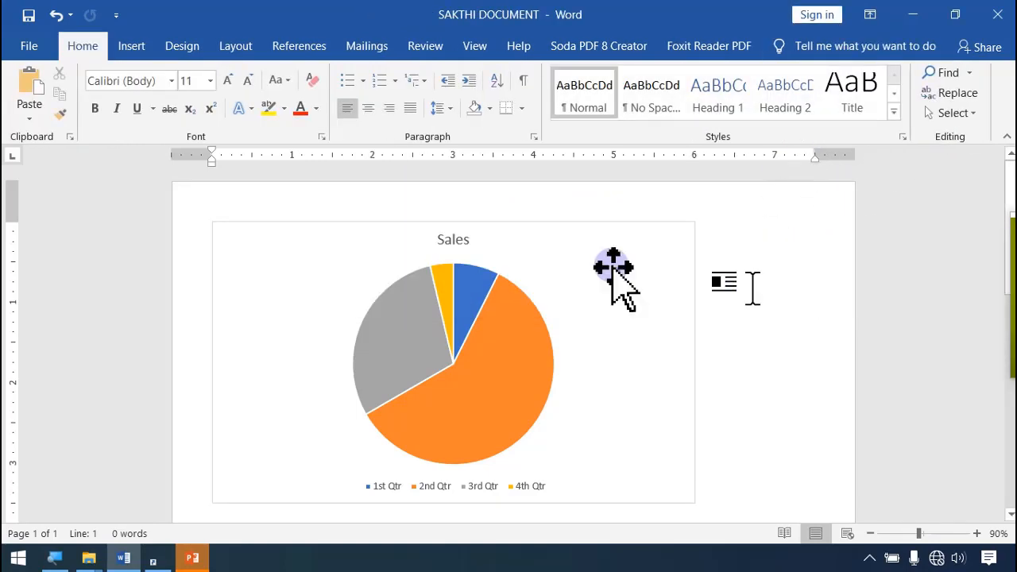
# - Insert a standard Area chart after the Sales pie chart, keeping its sample data, and close its data sheet
pyautogui.click(133, 46)
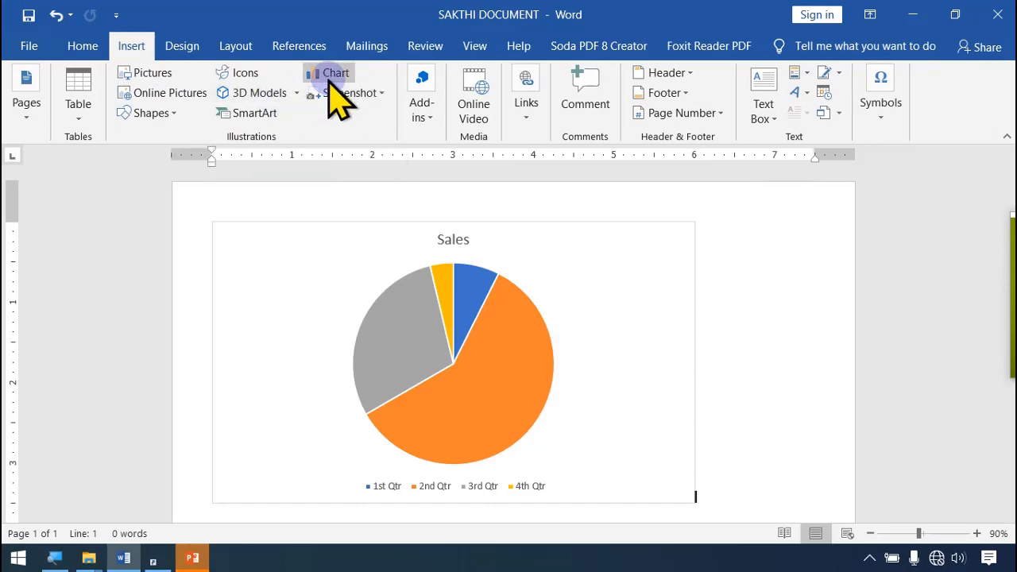
pyautogui.click(332, 76)
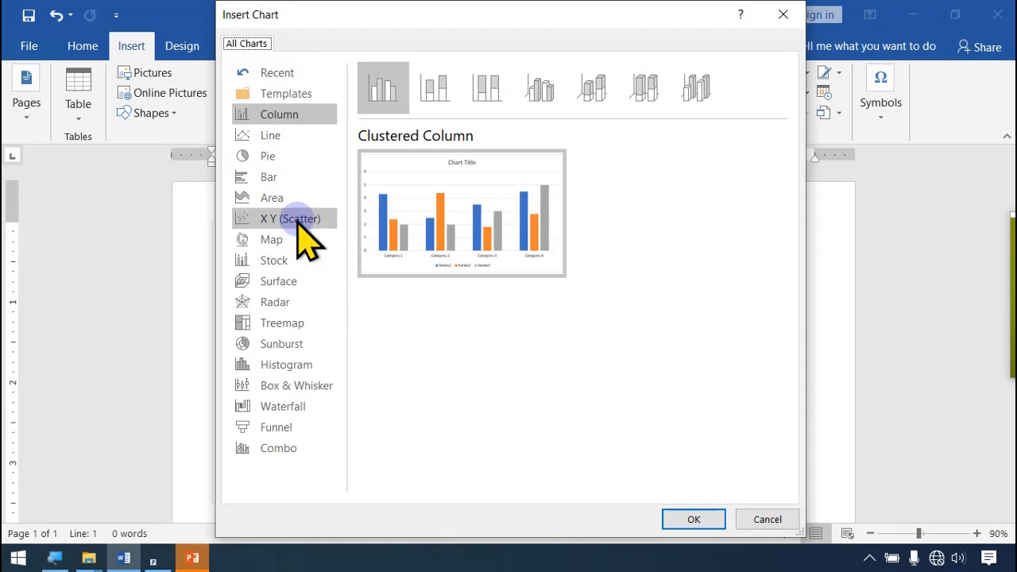
pyautogui.click(280, 200)
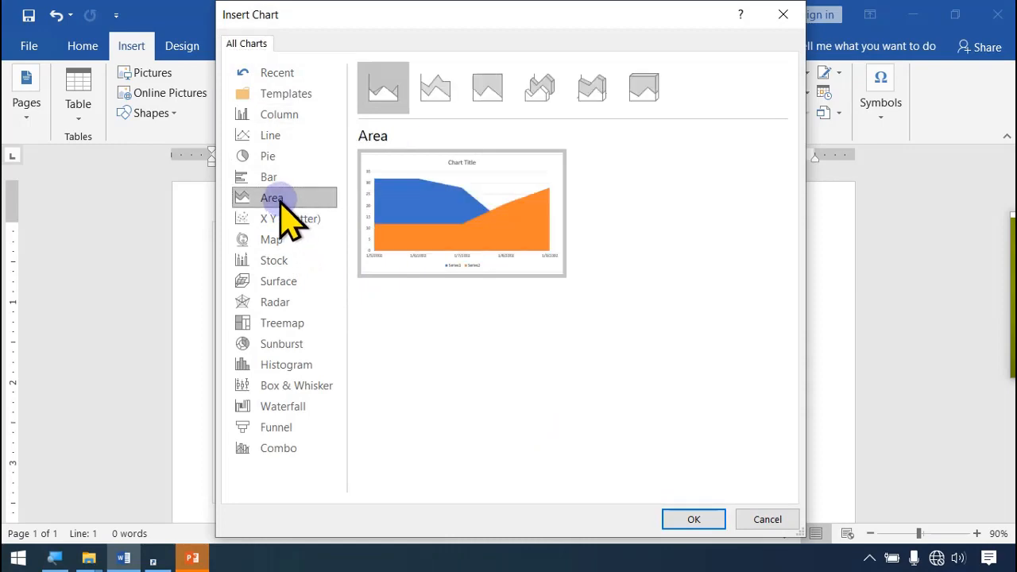
pyautogui.click(700, 520)
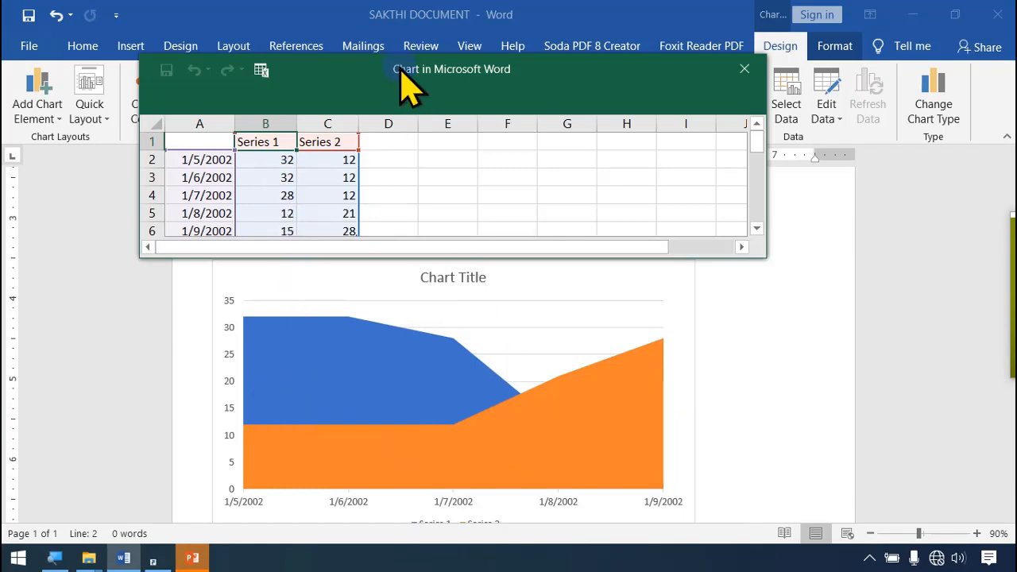
pyautogui.moveTo(402, 70); pyautogui.dragTo(615, 135)
pyautogui.click(784, 420)
pyautogui.scroll(-3, 783, 420)
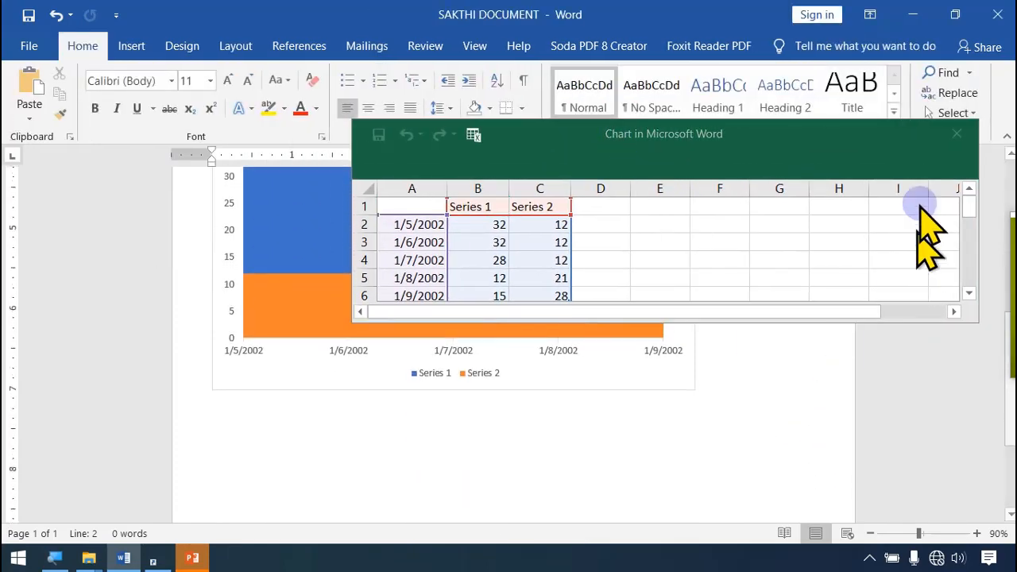
pyautogui.click(957, 133)
# - Insert a High-Low-Close Stock chart after the area chart
pyautogui.click(137, 46)
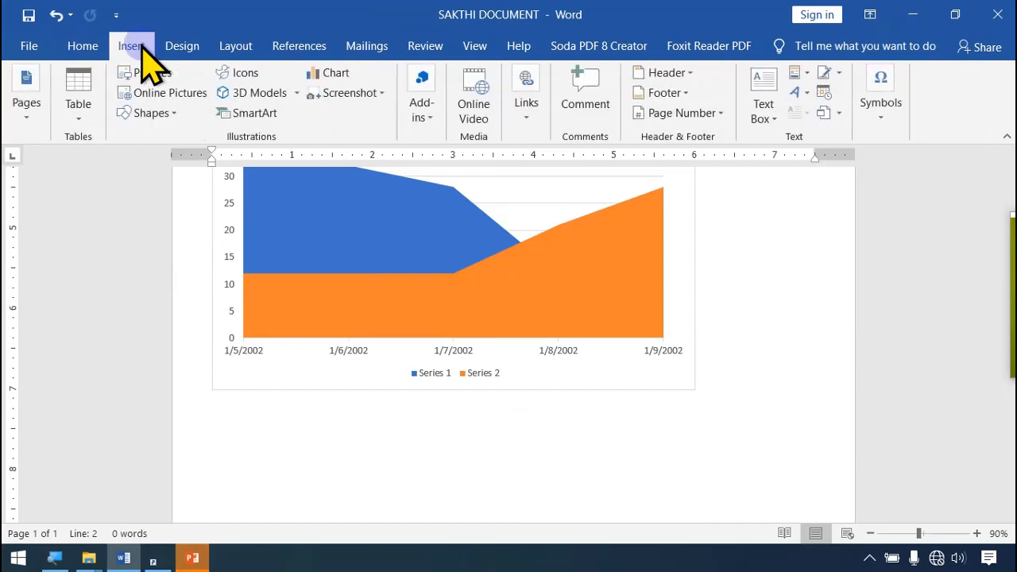
pyautogui.click(332, 71)
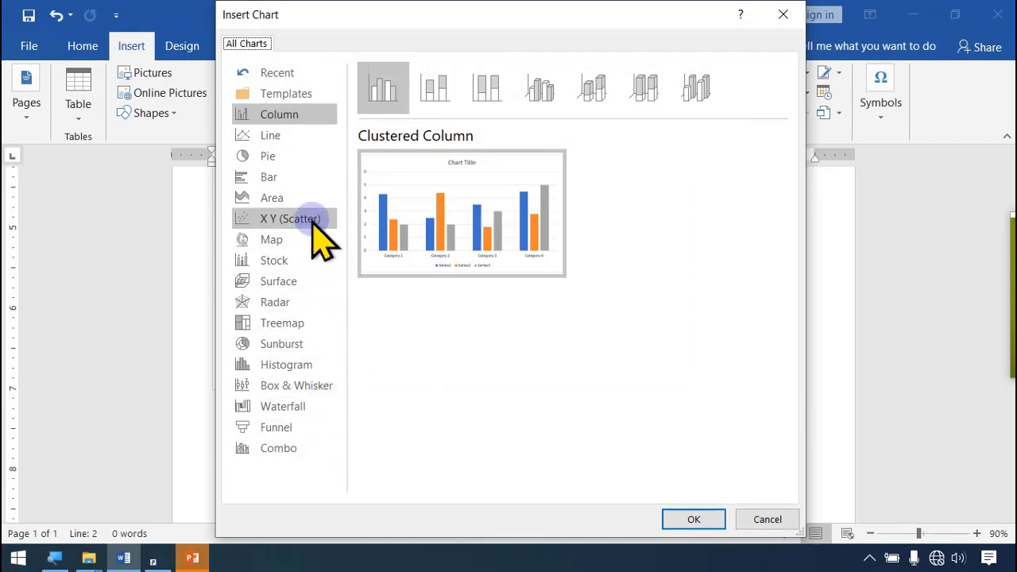
pyautogui.click(285, 260)
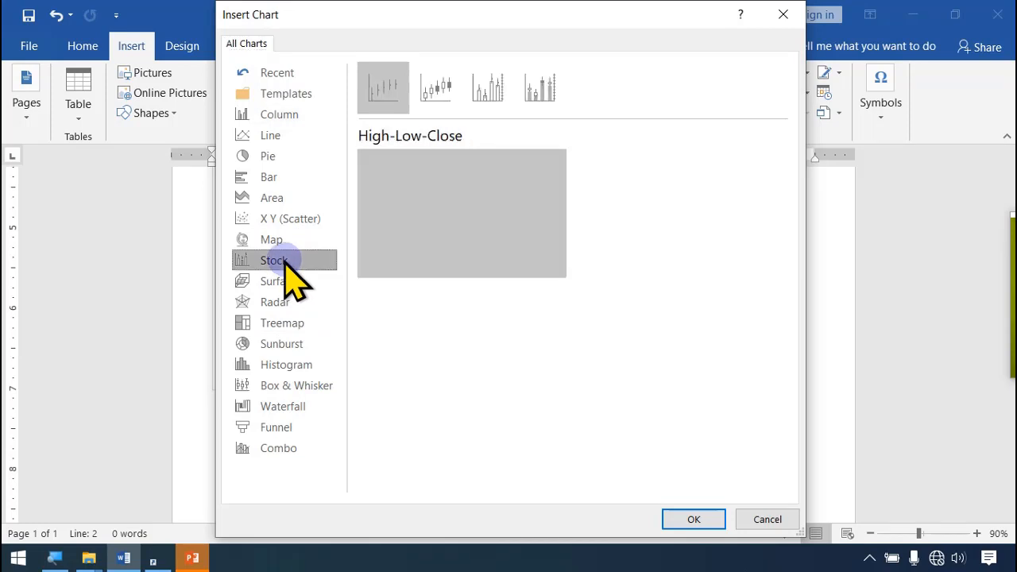
pyautogui.moveTo(436, 205)
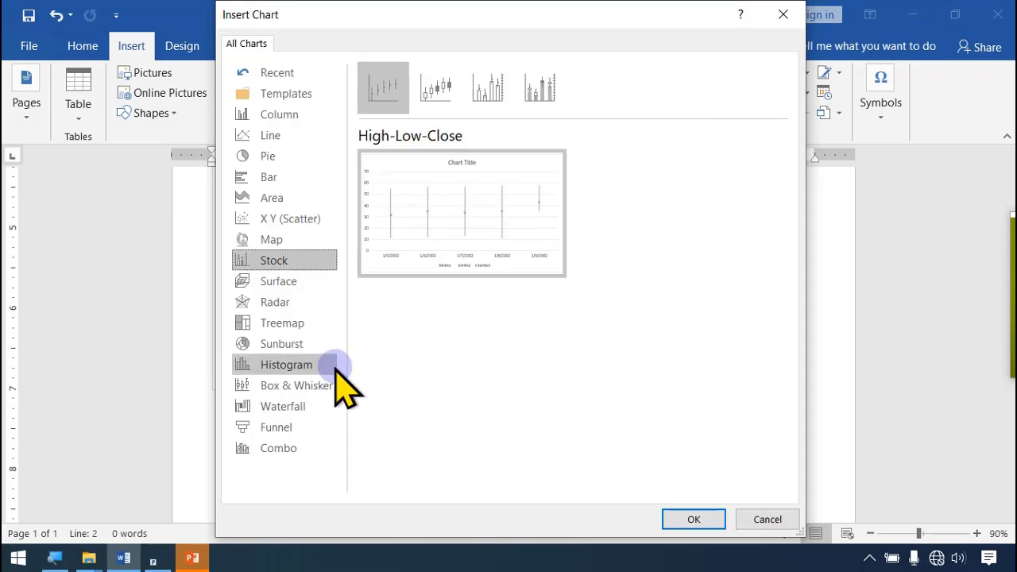
pyautogui.doubleClick(387, 100)
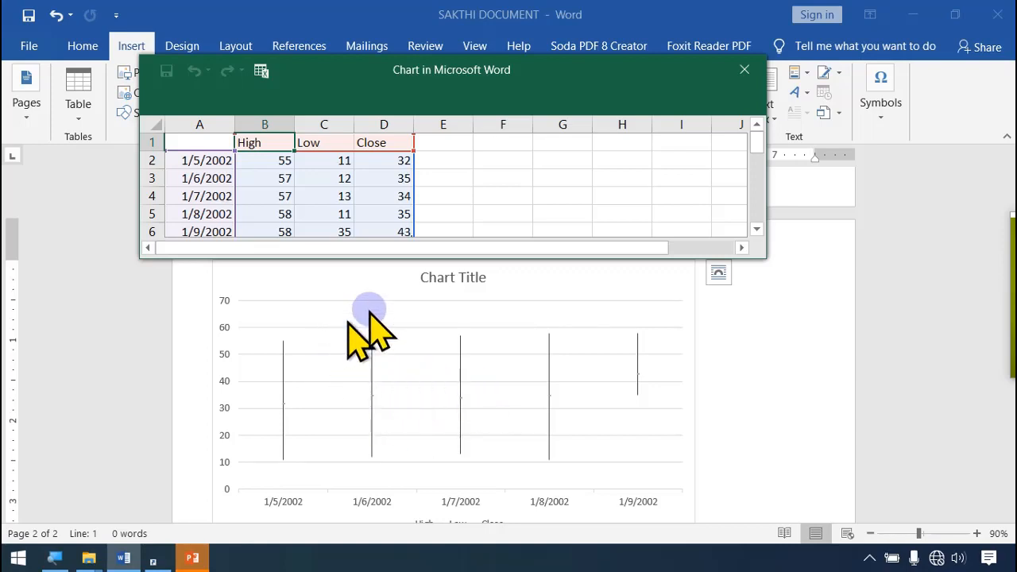
# - Review the High, Low and Close sample data in the stock chart's data sheet, then close the sheet
pyautogui.click(756, 229)
pyautogui.click(756, 229)
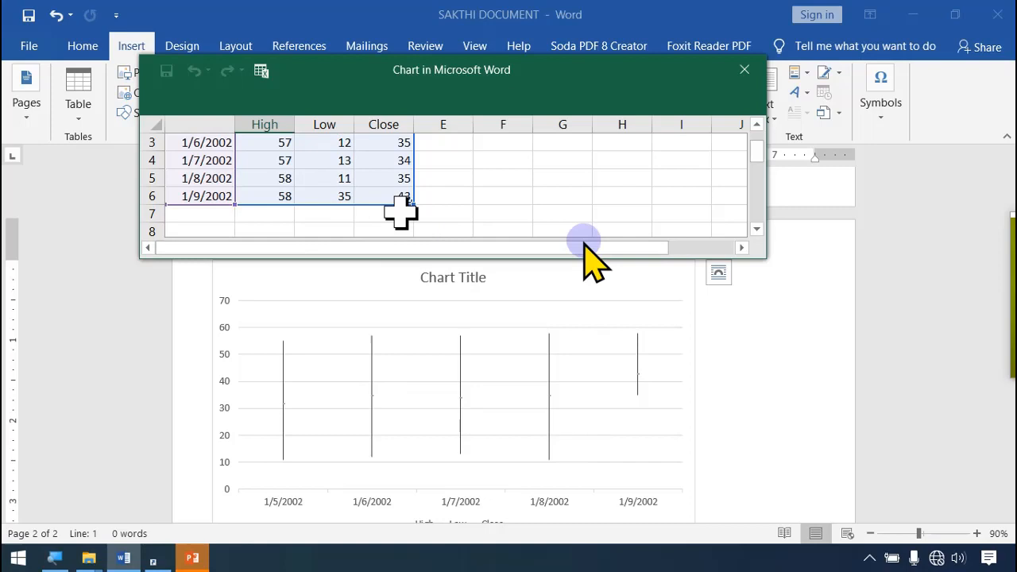
pyautogui.click(757, 124)
pyautogui.click(757, 124)
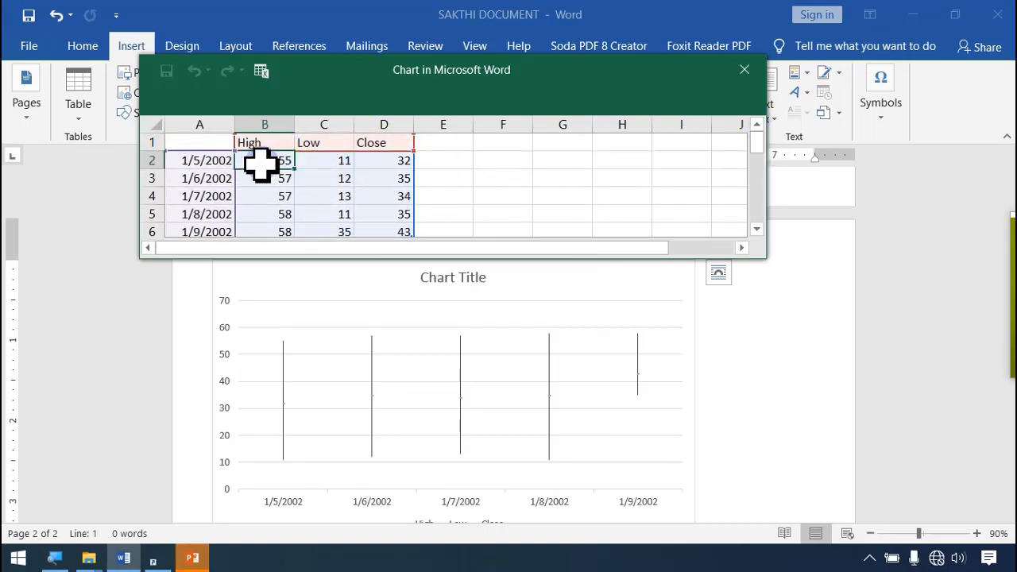
pyautogui.moveTo(263, 165); pyautogui.dragTo(381, 227)
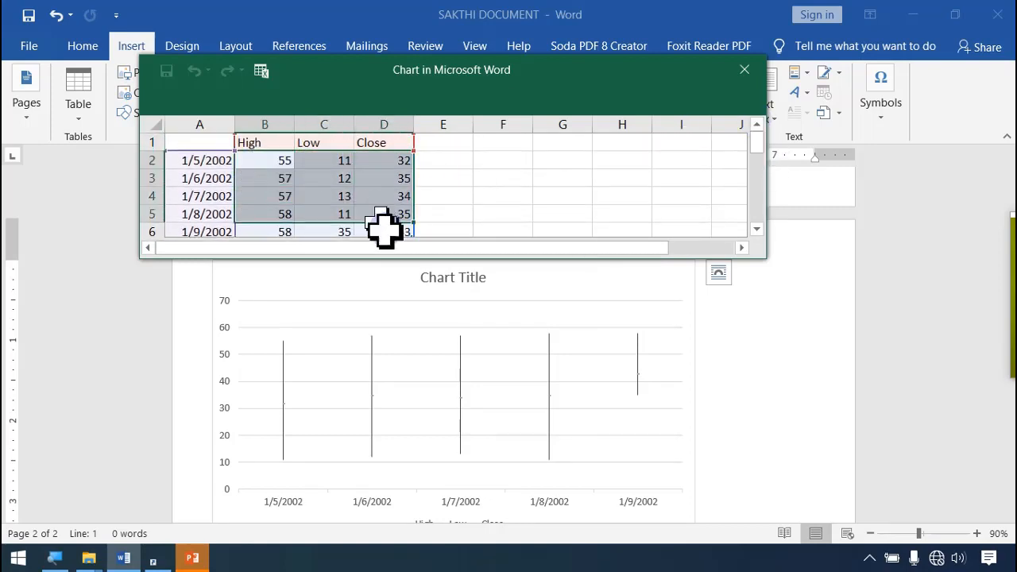
pyautogui.click(746, 71)
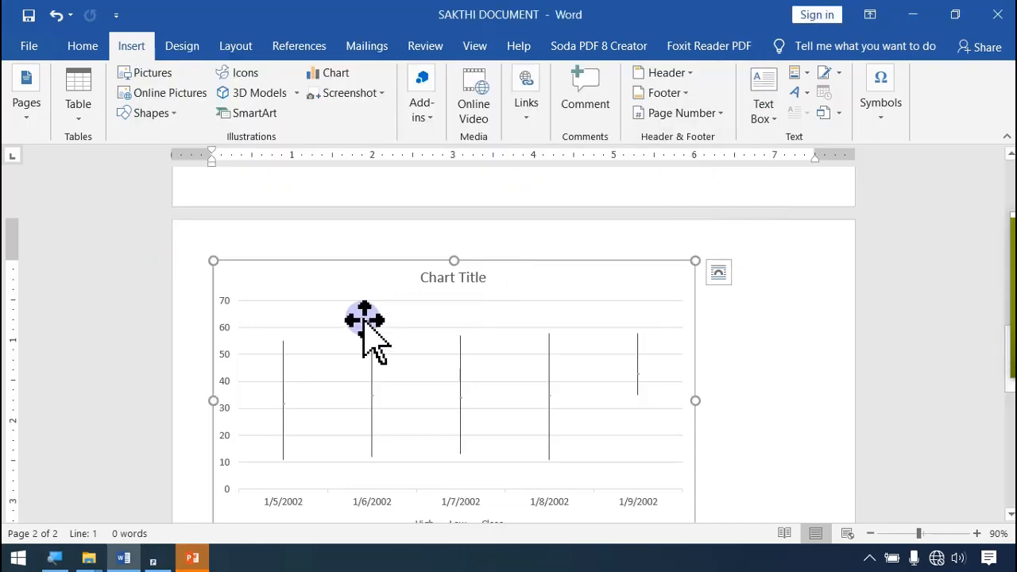
pyautogui.click(342, 73)
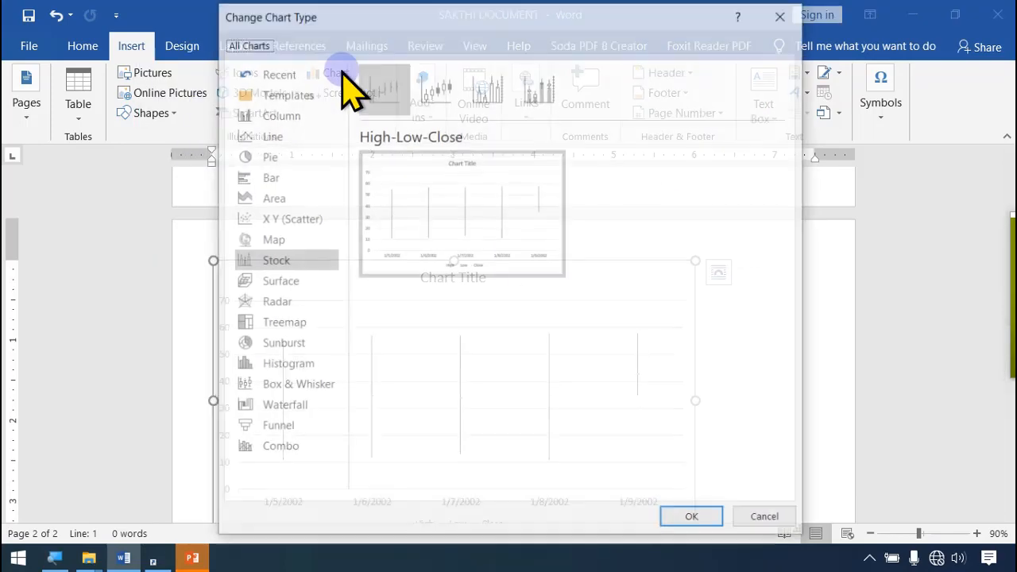
pyautogui.click(783, 16)
pyautogui.moveTo(284, 182); pyautogui.dragTo(413, 113)
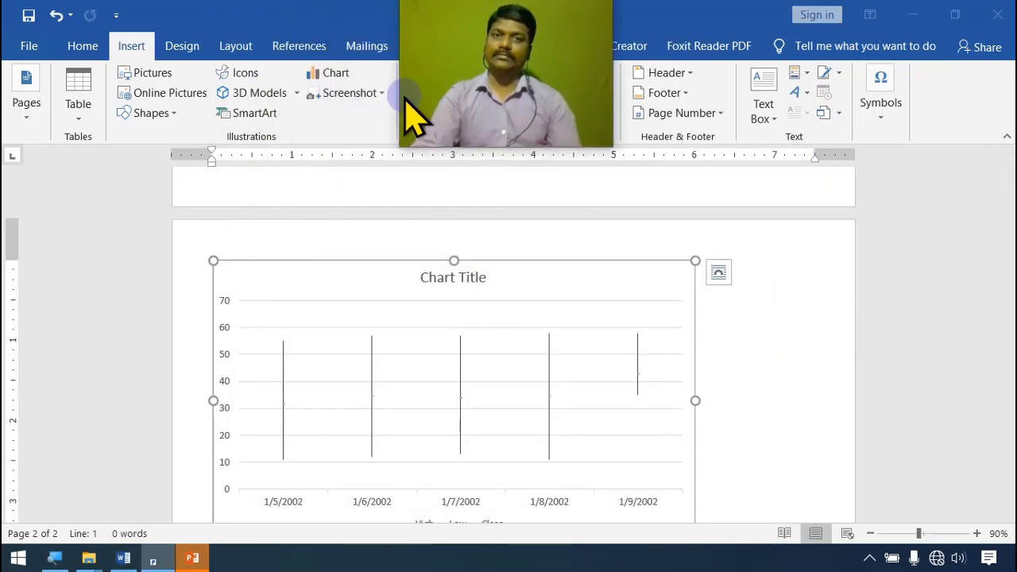
pyautogui.moveTo(464, 167); pyautogui.dragTo(470, 232)
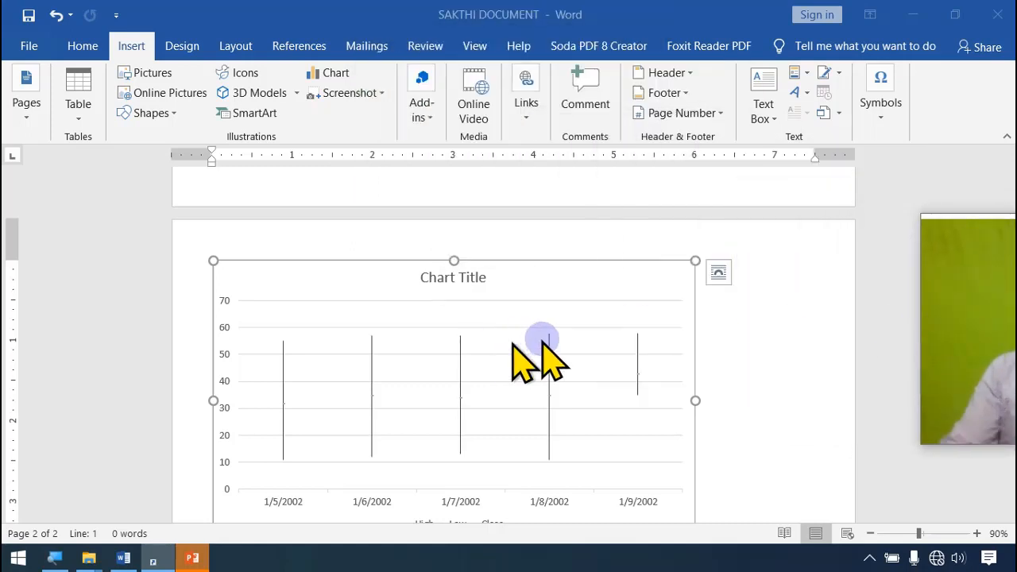
pyautogui.press('Delete')
# - Look through both pages of the document to review the pie, area and stock charts
pyautogui.scroll(7, 557, 370)
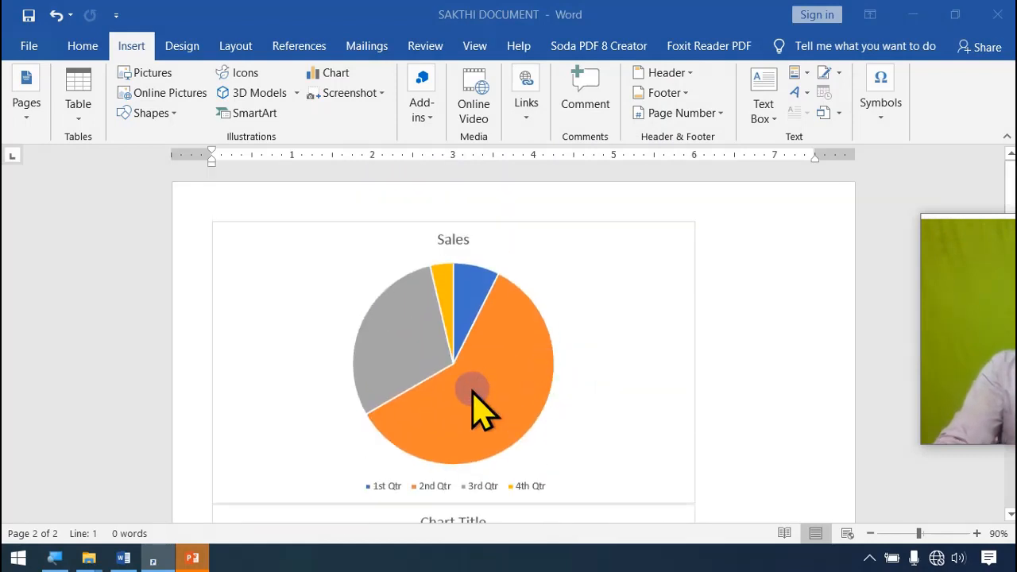
pyautogui.scroll(-4, 481, 401)
pyautogui.scroll(-6, 481, 402)
pyautogui.scroll(7, 493, 427)
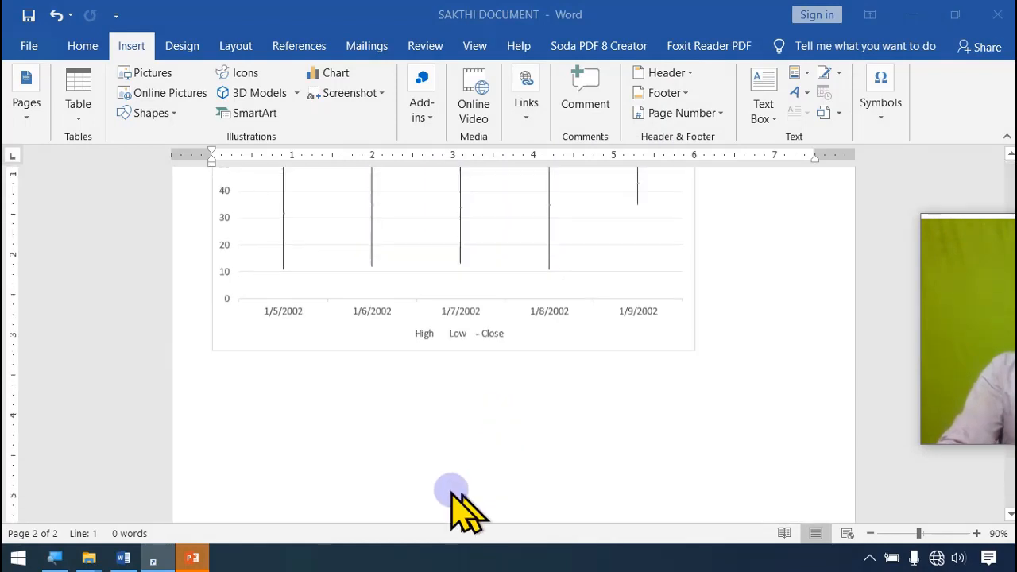
pyautogui.scroll(5, 486, 437)
pyautogui.click(518, 364)
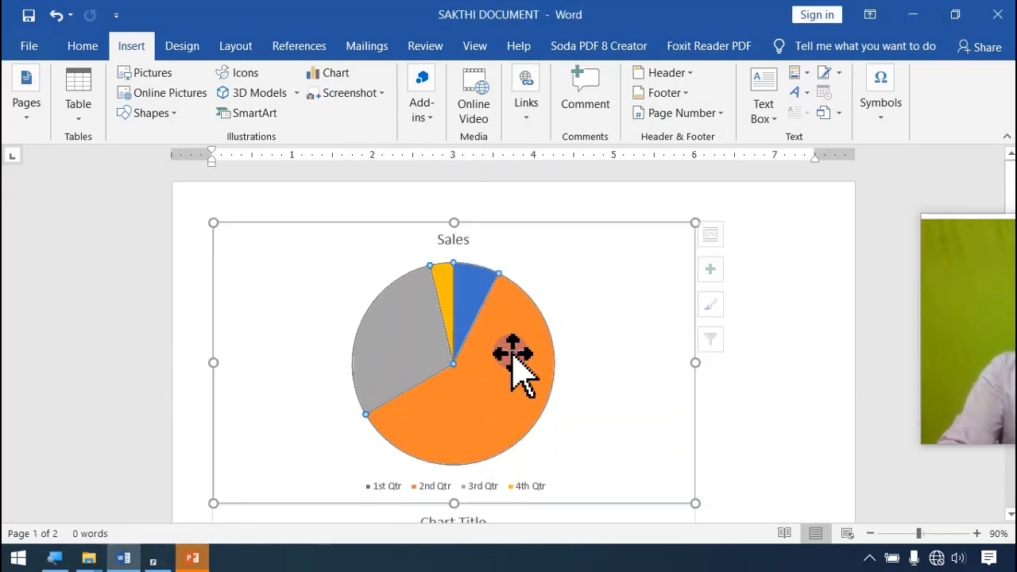
pyautogui.scroll(-7, 519, 367)
pyautogui.scroll(-10, 513, 367)
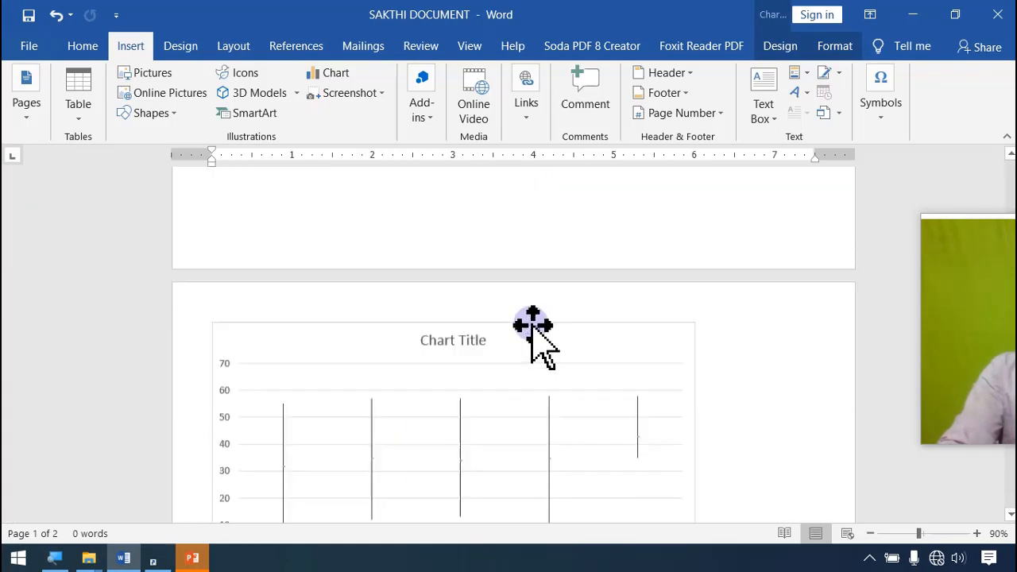
pyautogui.scroll(-2, 534, 333)
pyautogui.scroll(-2, 530, 354)
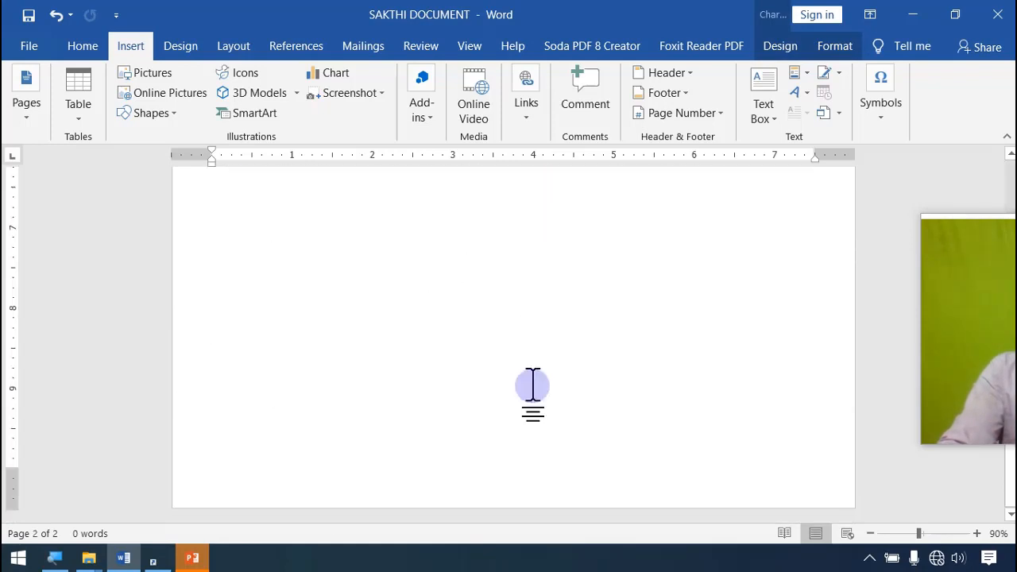
pyautogui.scroll(10, 532, 397)
pyautogui.scroll(2, 516, 413)
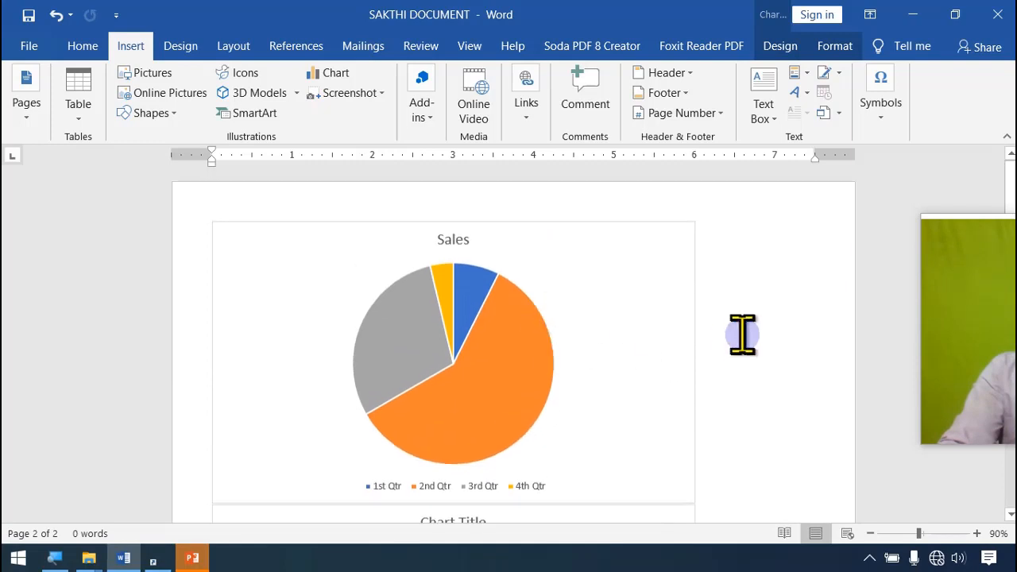
# - Select the Sales series in the pie chart and display the chart formatting options
pyautogui.click(514, 348)
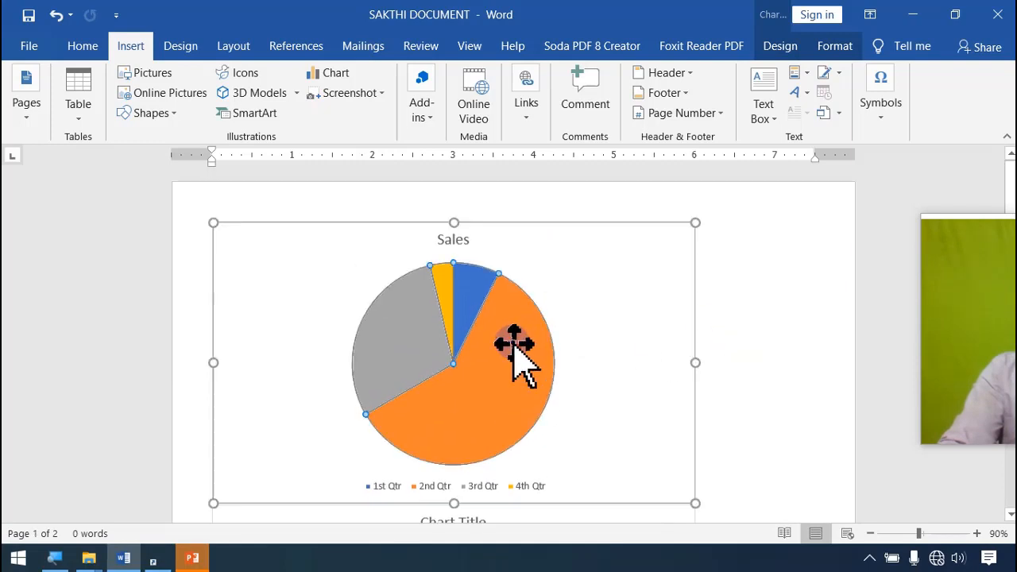
pyautogui.click(834, 46)
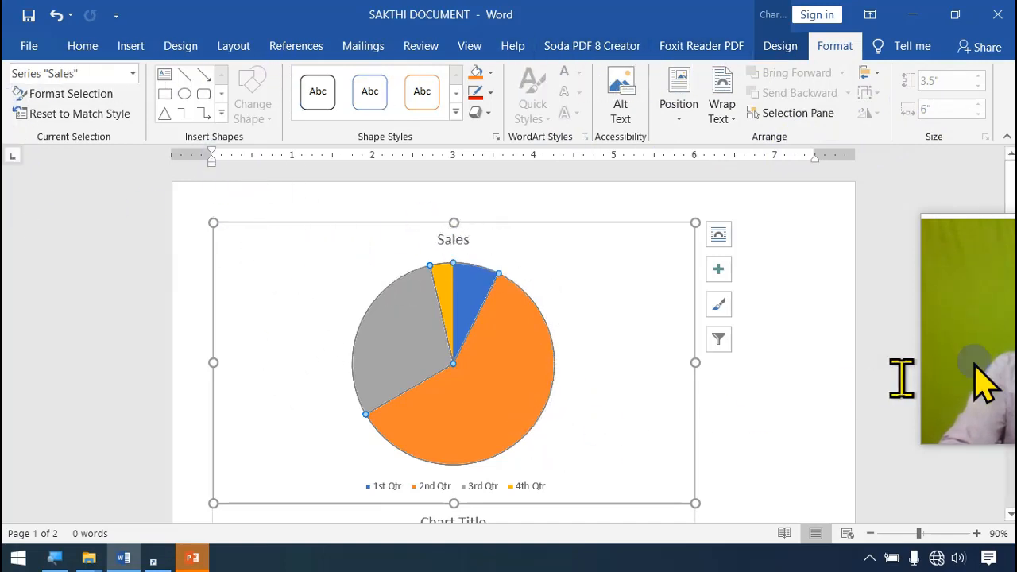
pyautogui.moveTo(984, 382); pyautogui.dragTo(450, 136)
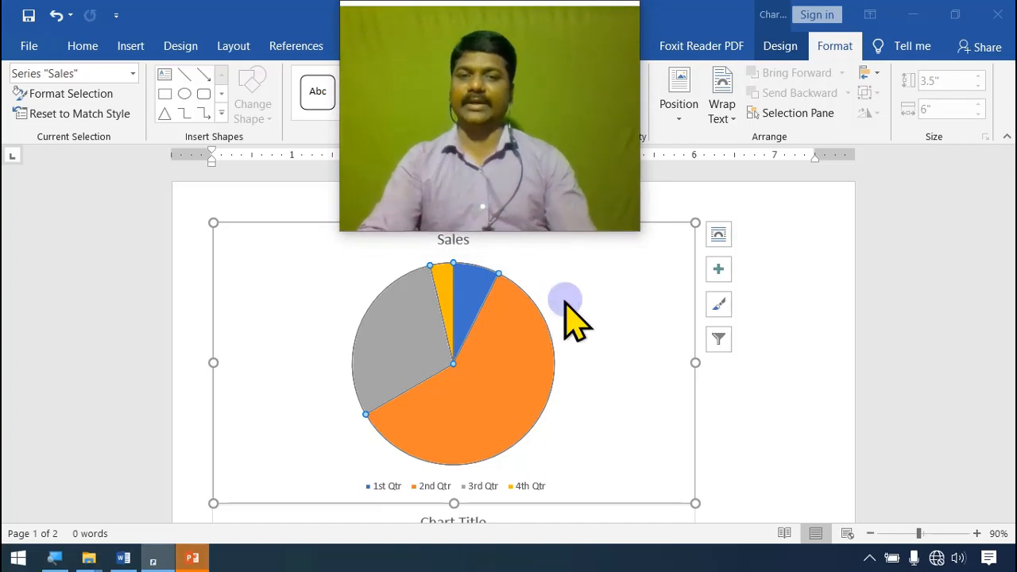